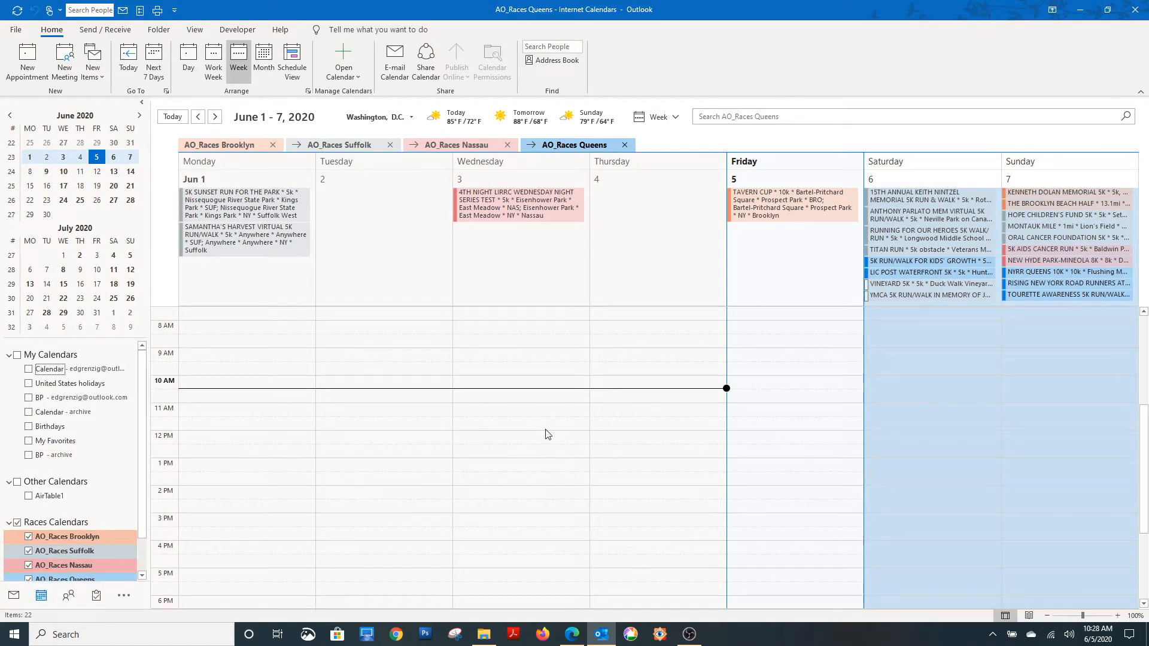
Step: Display the week of June 15–21, 2020, and change the calendar to the month view
{"action": "left_click", "coordinate": [659, 118]}
{"action": "left_click", "coordinate": [654, 310]}
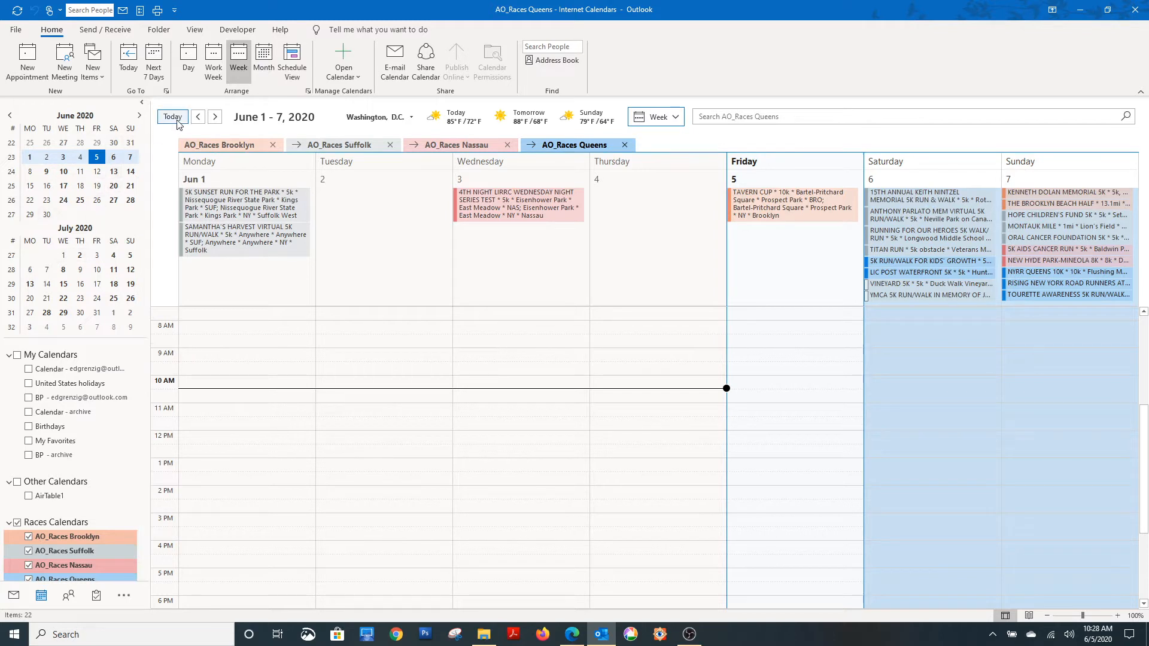
{"action": "left_click", "coordinate": [64, 188]}
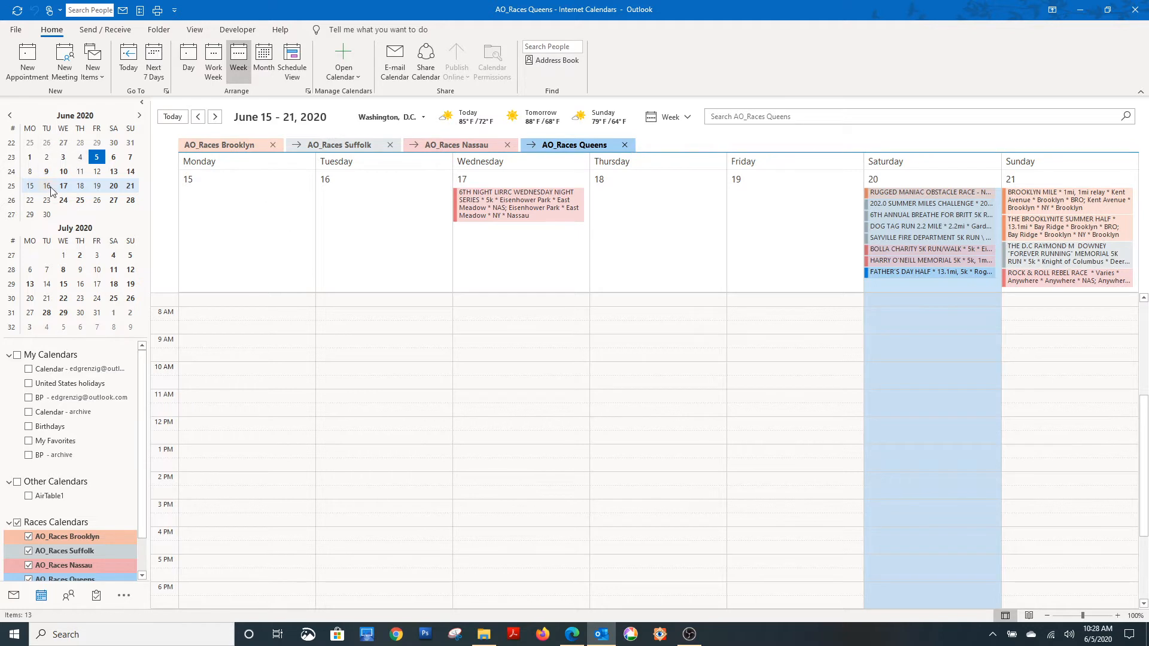
{"action": "left_click", "coordinate": [675, 116]}
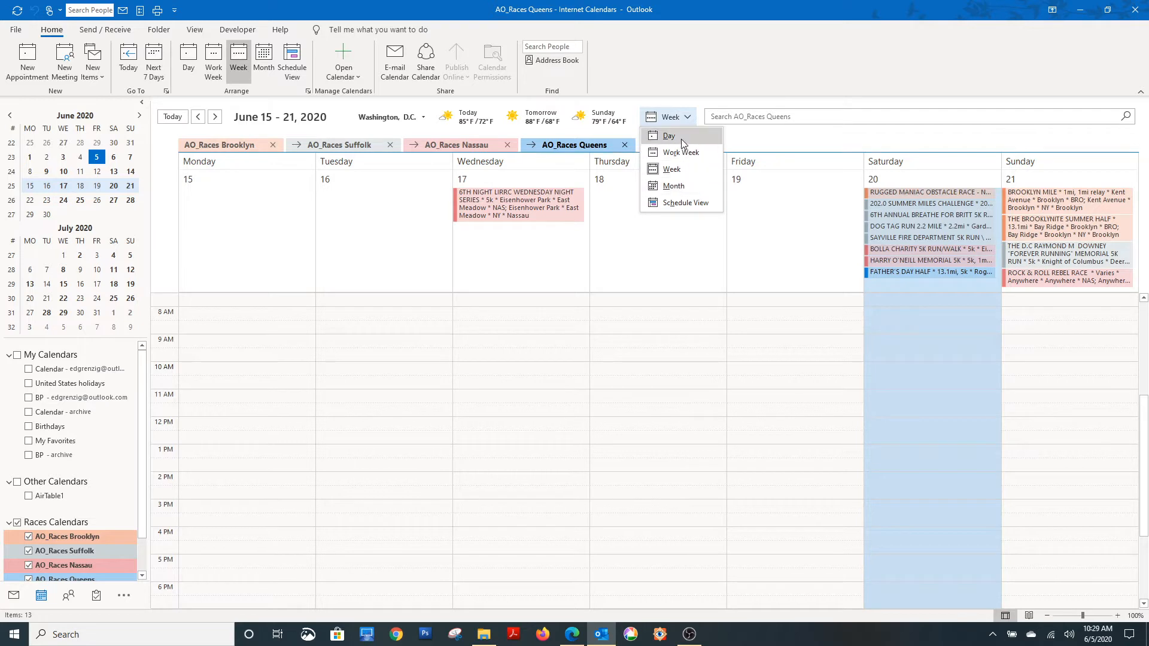
{"action": "left_click", "coordinate": [674, 185]}
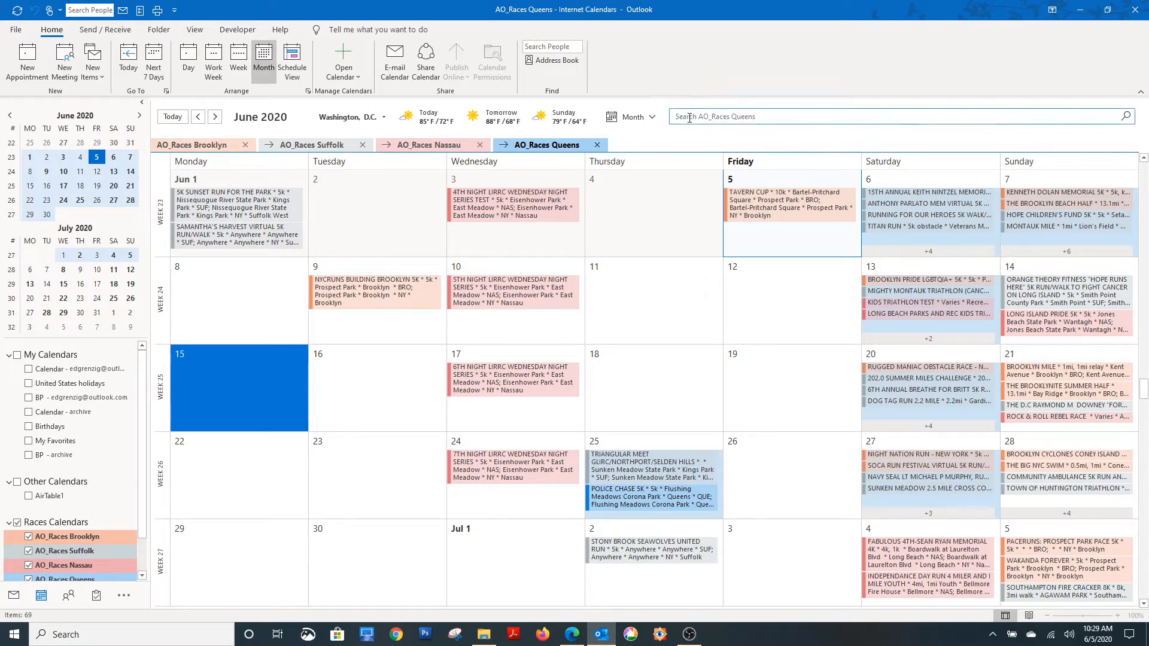
Step: Return to today's date, June 5, and page the month view forward to July 2020 and back to June
{"action": "left_click", "coordinate": [173, 118]}
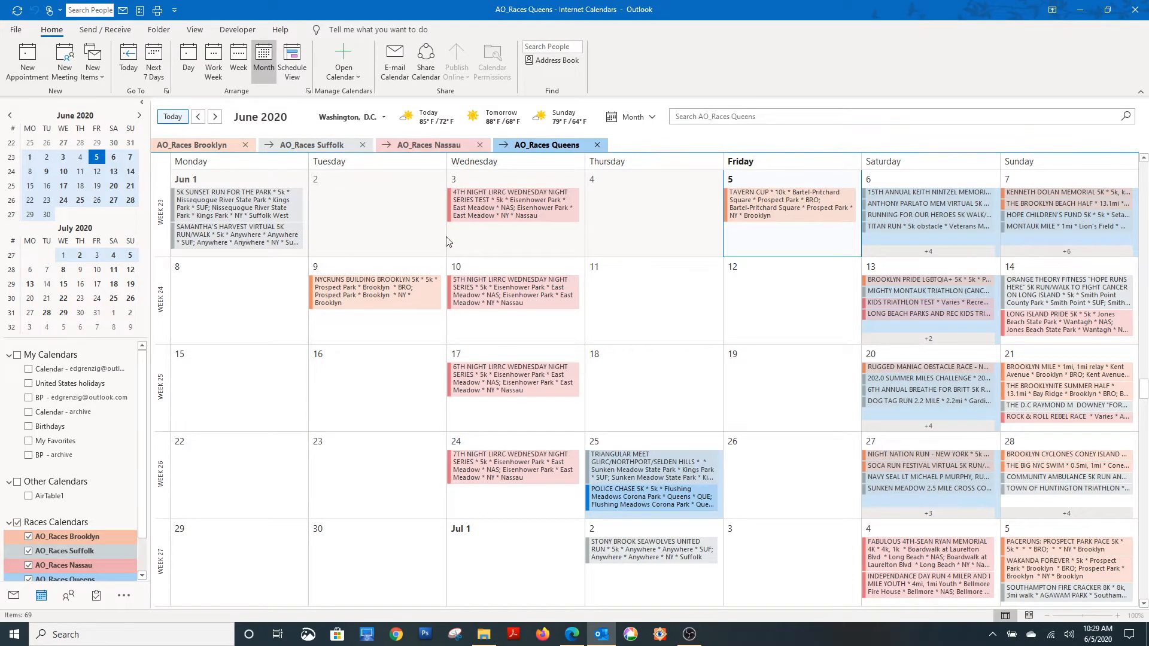
{"action": "left_click", "coordinate": [98, 159]}
{"action": "left_click", "coordinate": [214, 117]}
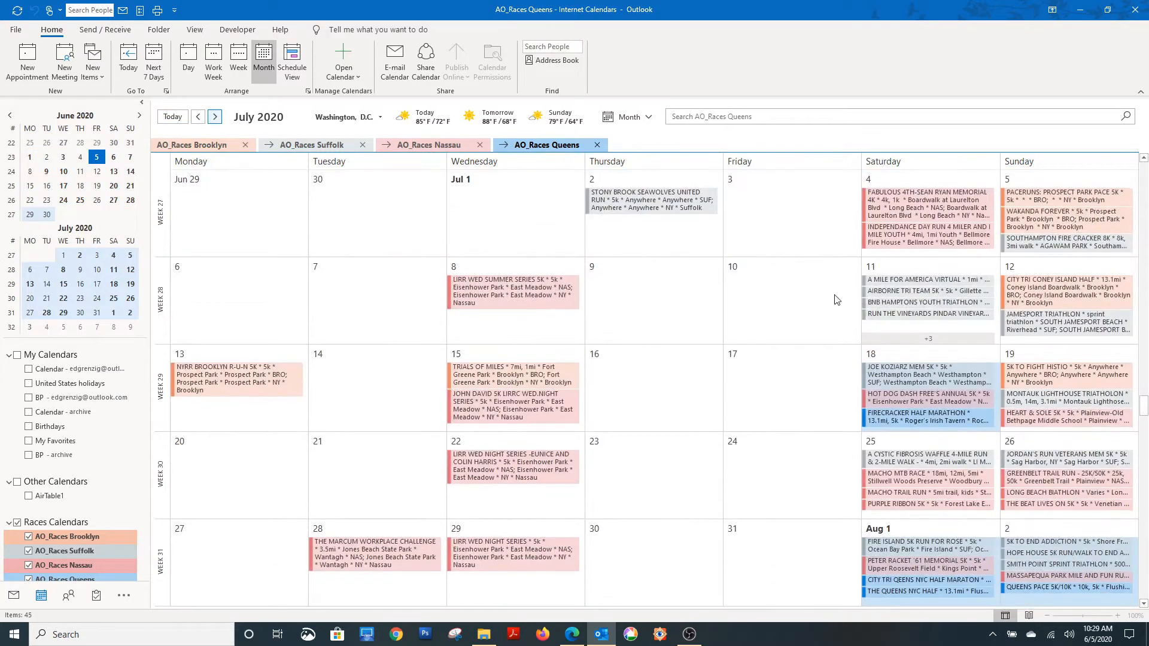
{"action": "left_click", "coordinate": [198, 117]}
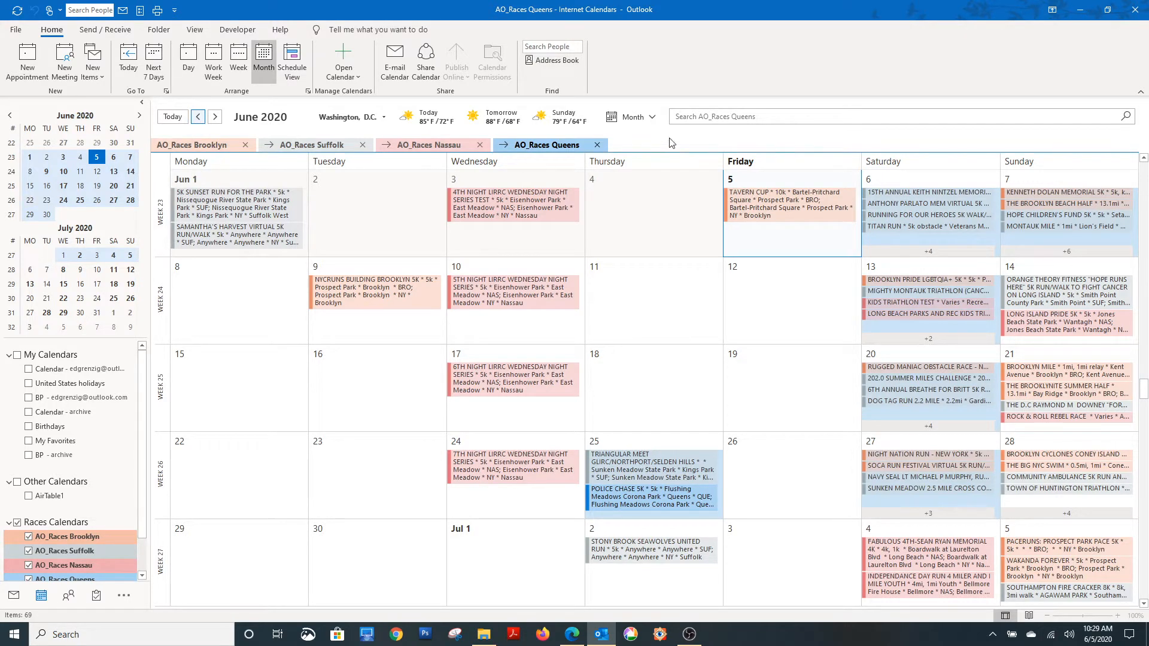
Step: Change the calendar to the day view and display the date ranges June 13–14 and June 18–20
{"action": "left_click", "coordinate": [631, 118]}
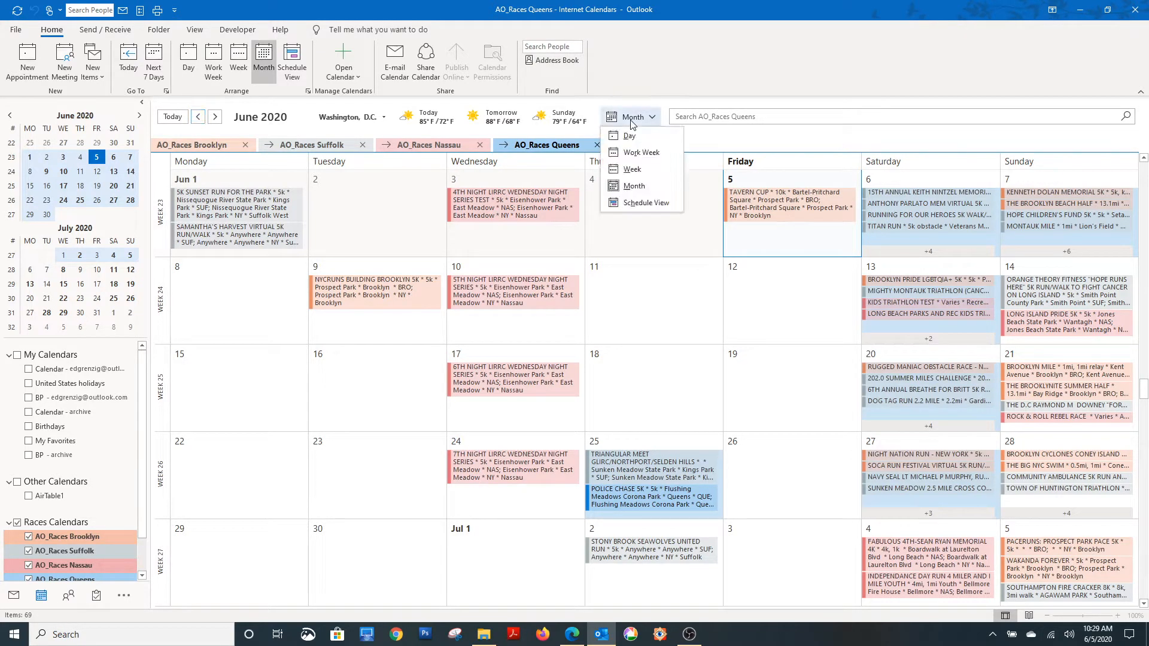
{"action": "left_click", "coordinate": [628, 136]}
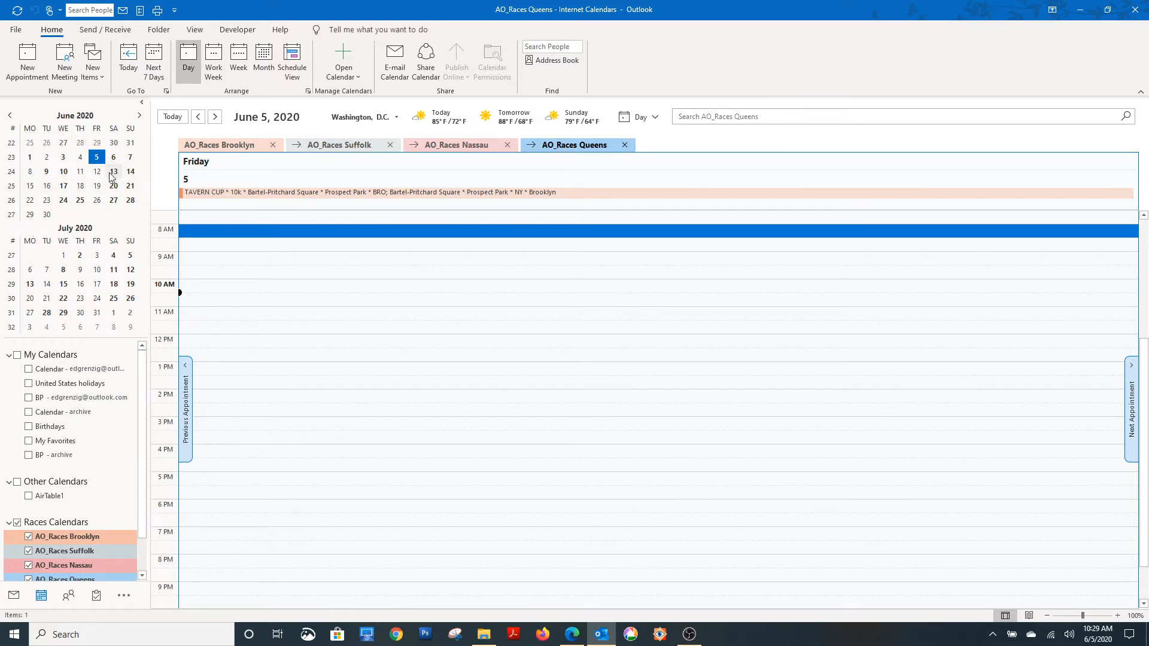
{"action": "left_click_drag", "start_coordinate": [111, 175], "coordinate": [130, 173]}
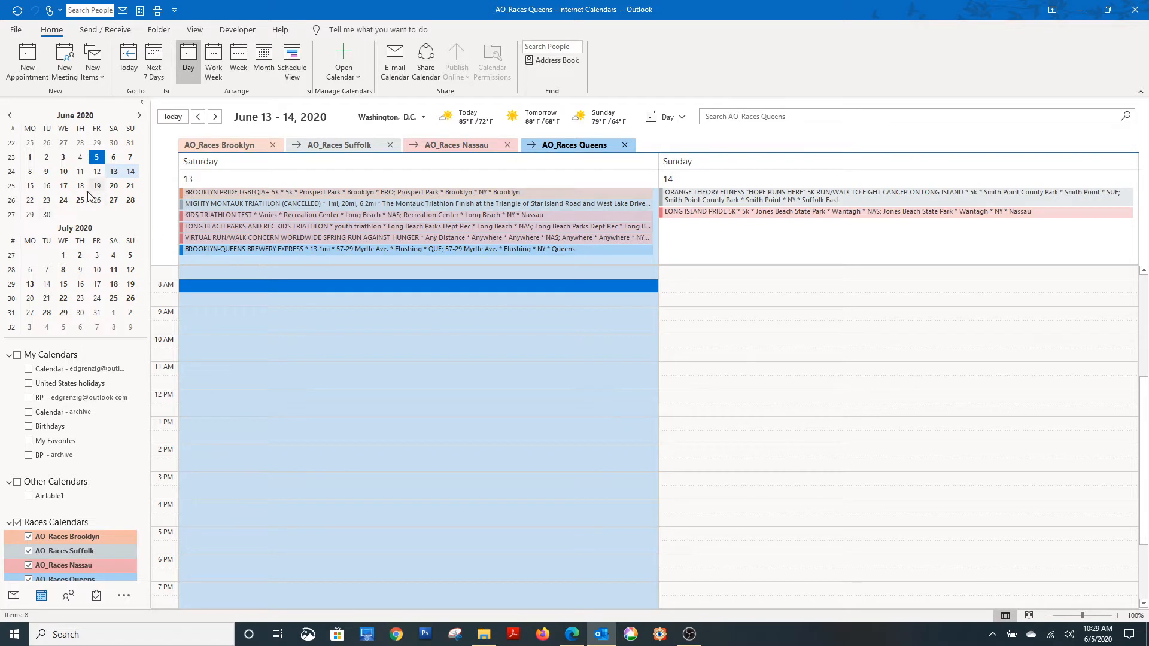
{"action": "left_click_drag", "start_coordinate": [80, 187], "coordinate": [115, 190]}
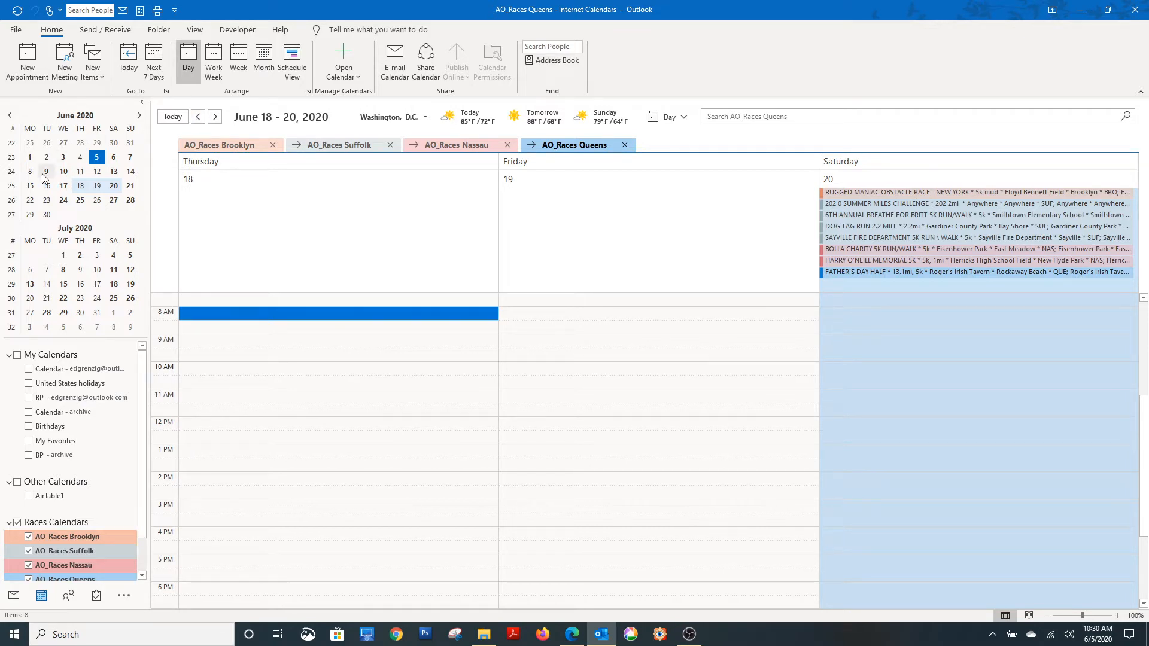
Step: Change the calendar arrangement to the work week view
{"action": "left_click", "coordinate": [672, 118]}
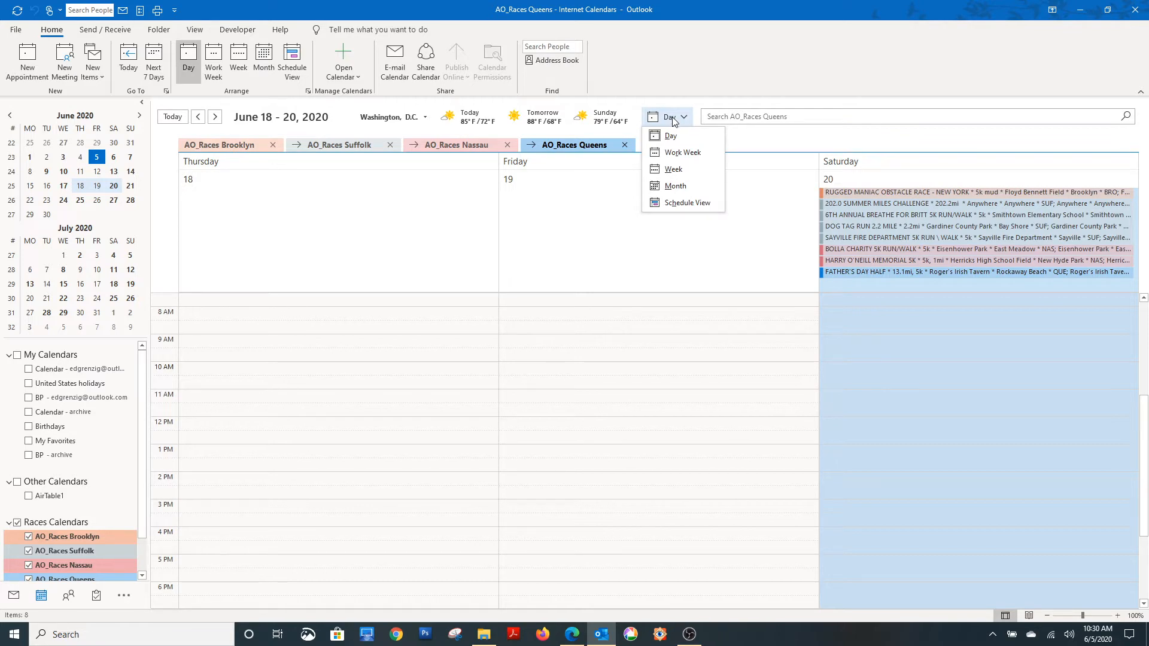
{"action": "left_click", "coordinate": [683, 155]}
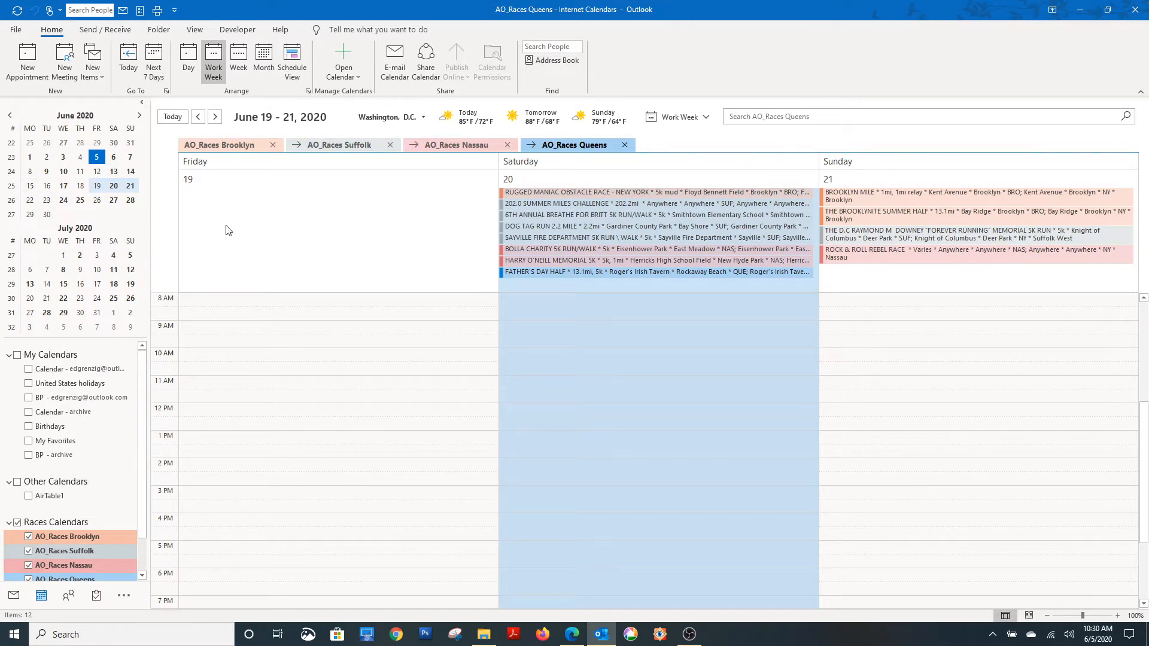
{"action": "left_click", "coordinate": [668, 118]}
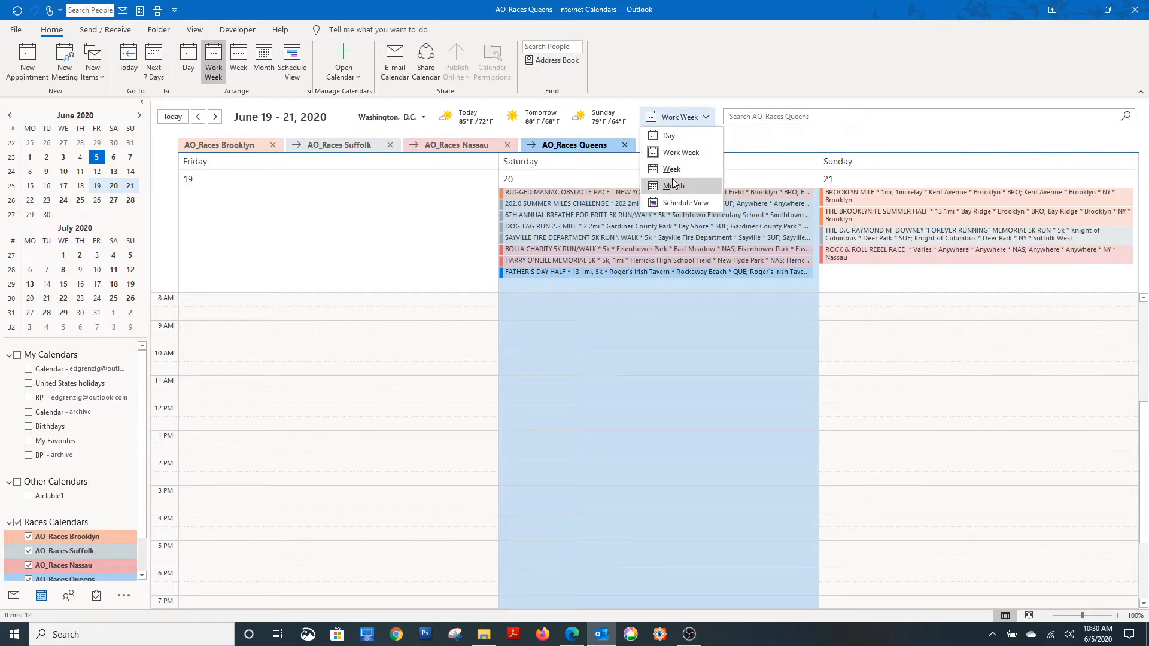
{"action": "left_click", "coordinate": [351, 205]}
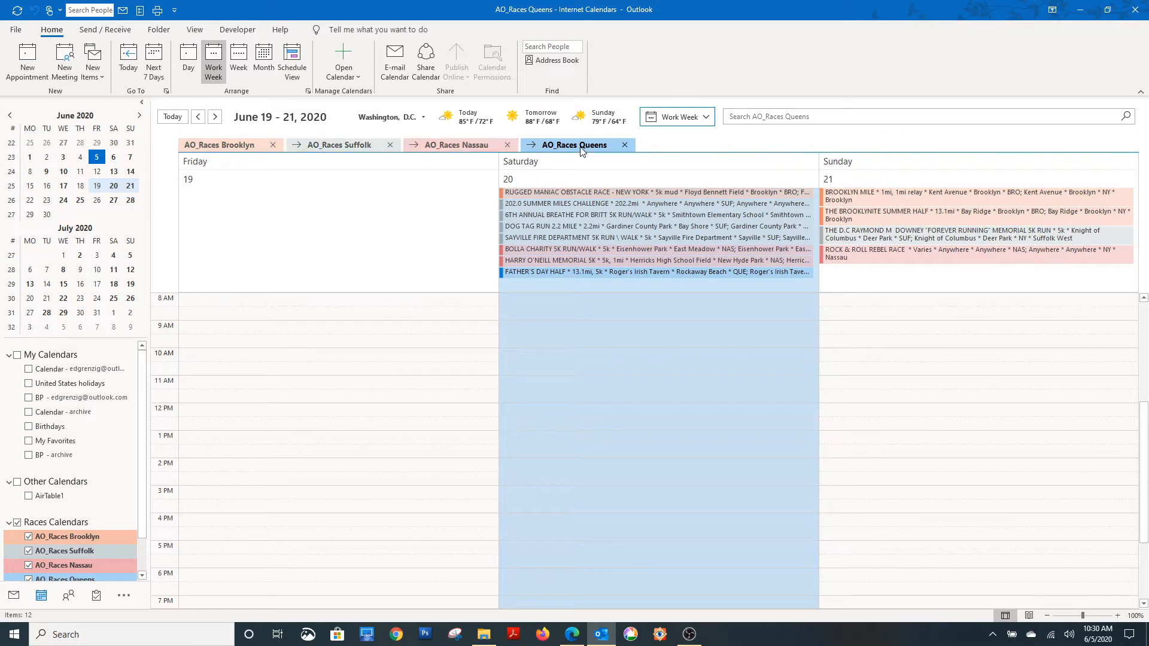
Step: Hide the AO_Races Brooklyn and AO_Races Queens calendars, leaving the Suffolk and Nassau race calendars displayed
{"action": "scroll", "coordinate": [580, 147], "scroll_direction": "up", "scroll_amount": 1}
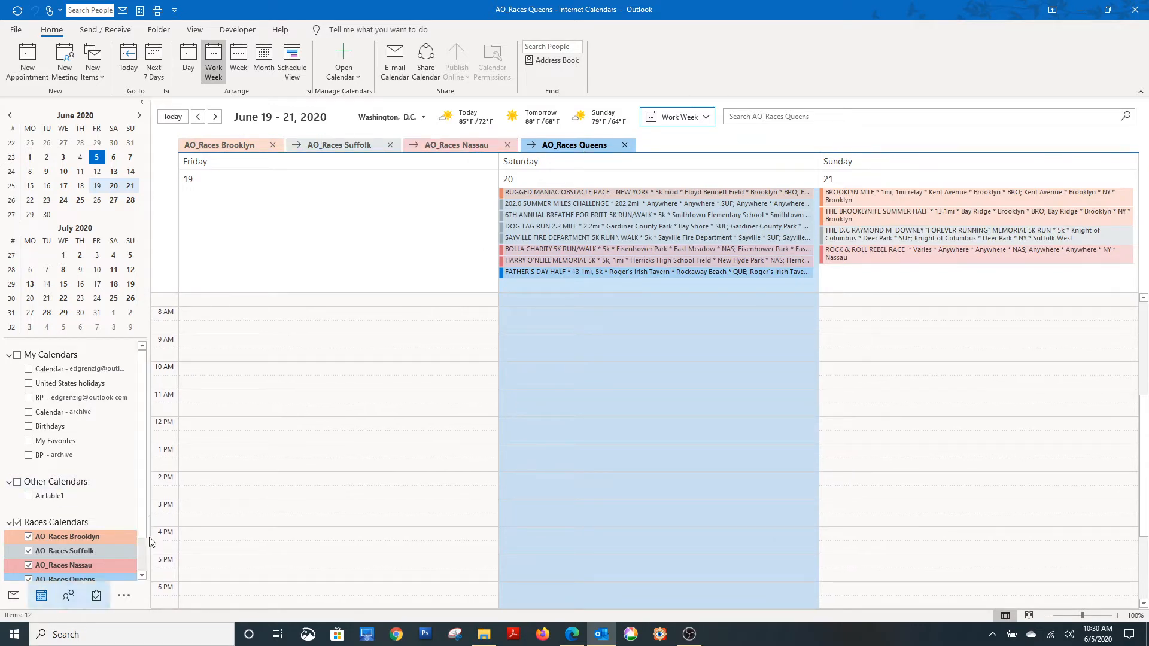
{"action": "scroll", "coordinate": [142, 525], "scroll_direction": "down", "scroll_amount": 1}
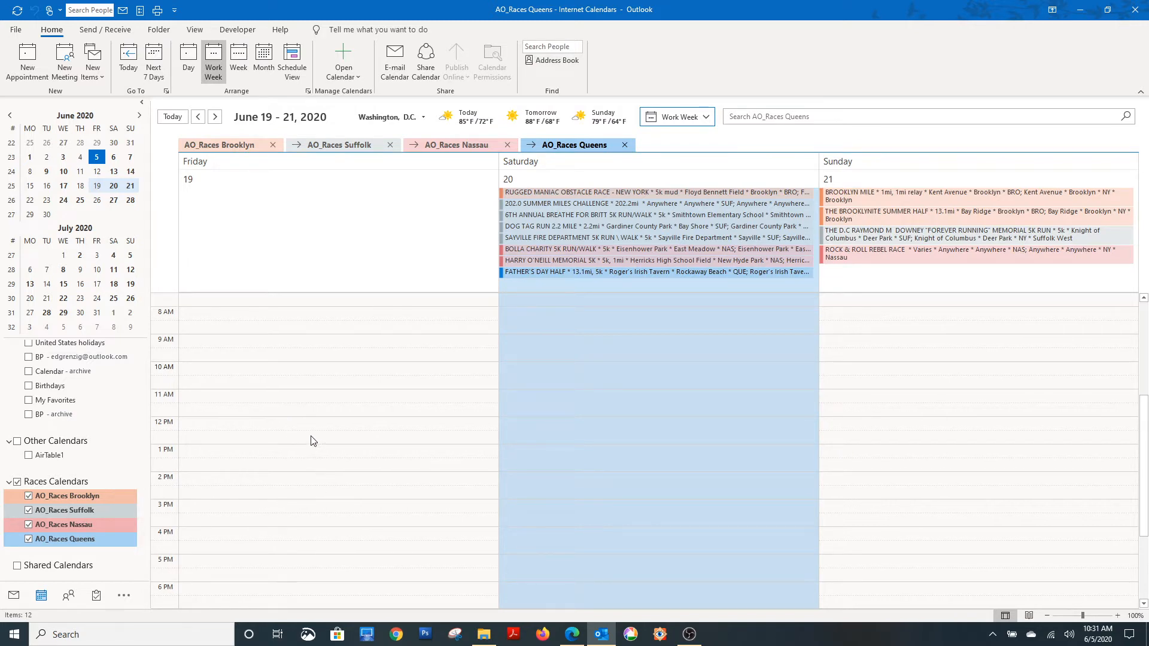
{"action": "left_click", "coordinate": [68, 497]}
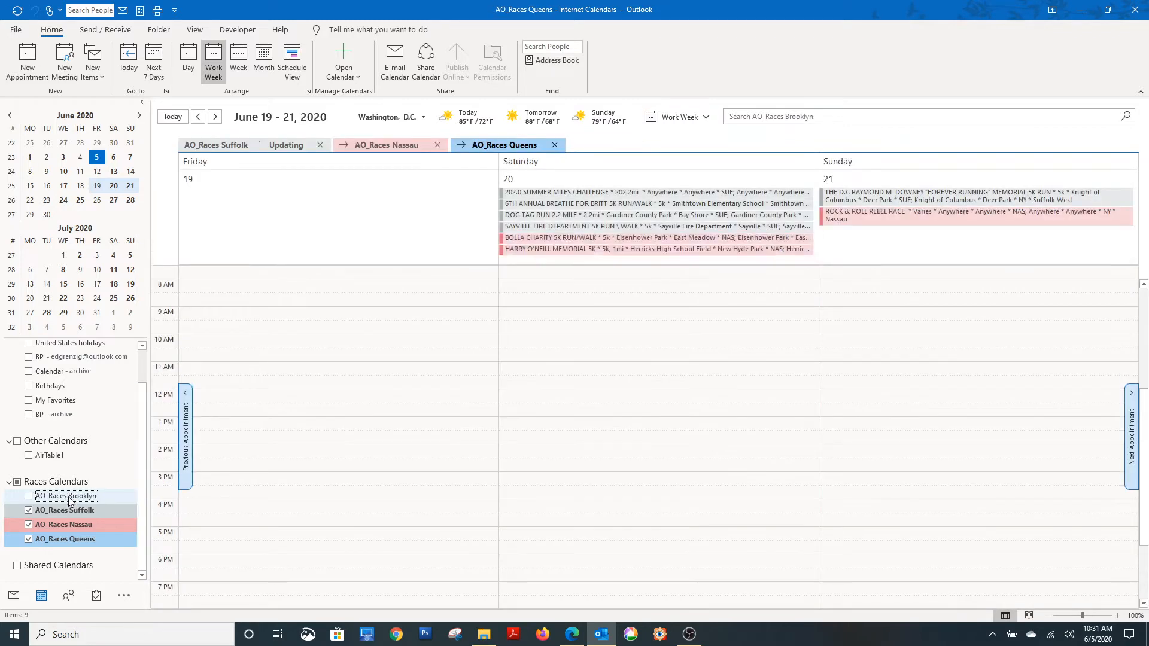
{"action": "left_click", "coordinate": [73, 538]}
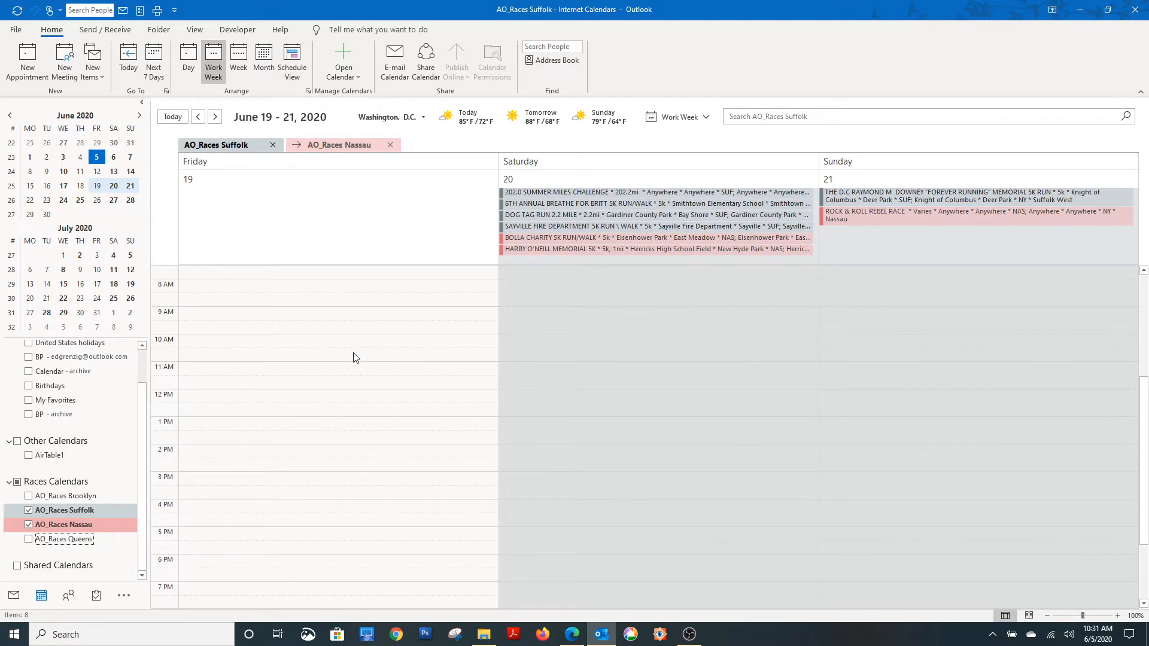
{"action": "scroll", "coordinate": [353, 357], "scroll_direction": "down", "scroll_amount": 1}
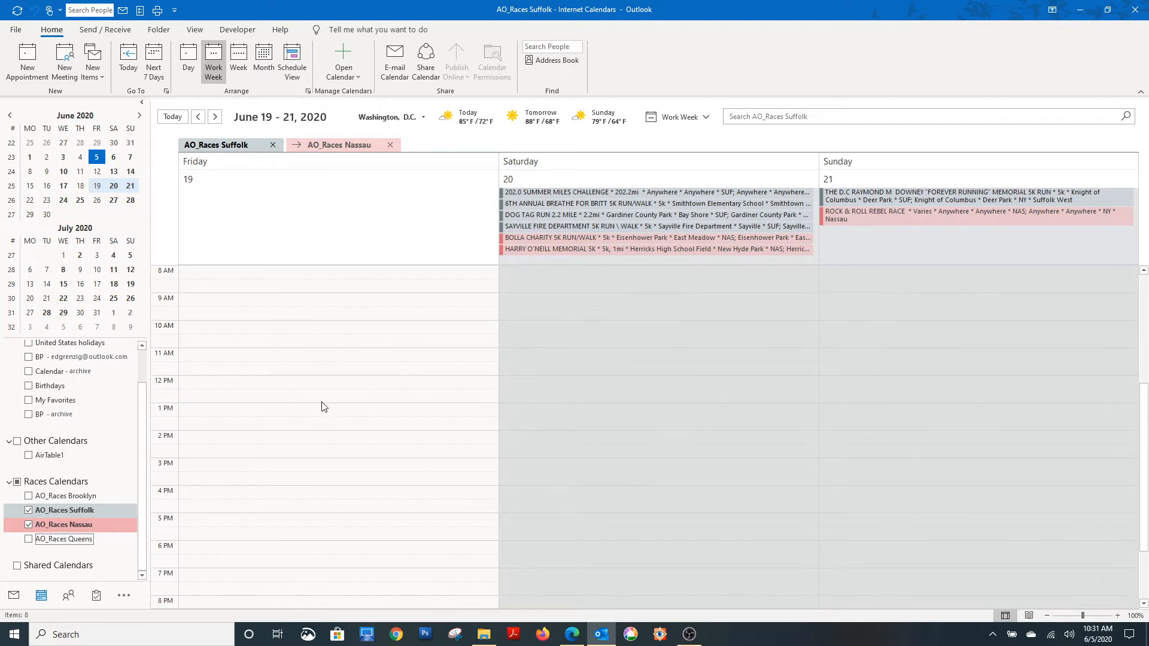
Step: Show the My Favorites calendar with the race calendars and examine its early-morning entries for June 5–7, 2020
{"action": "left_click", "coordinate": [63, 402]}
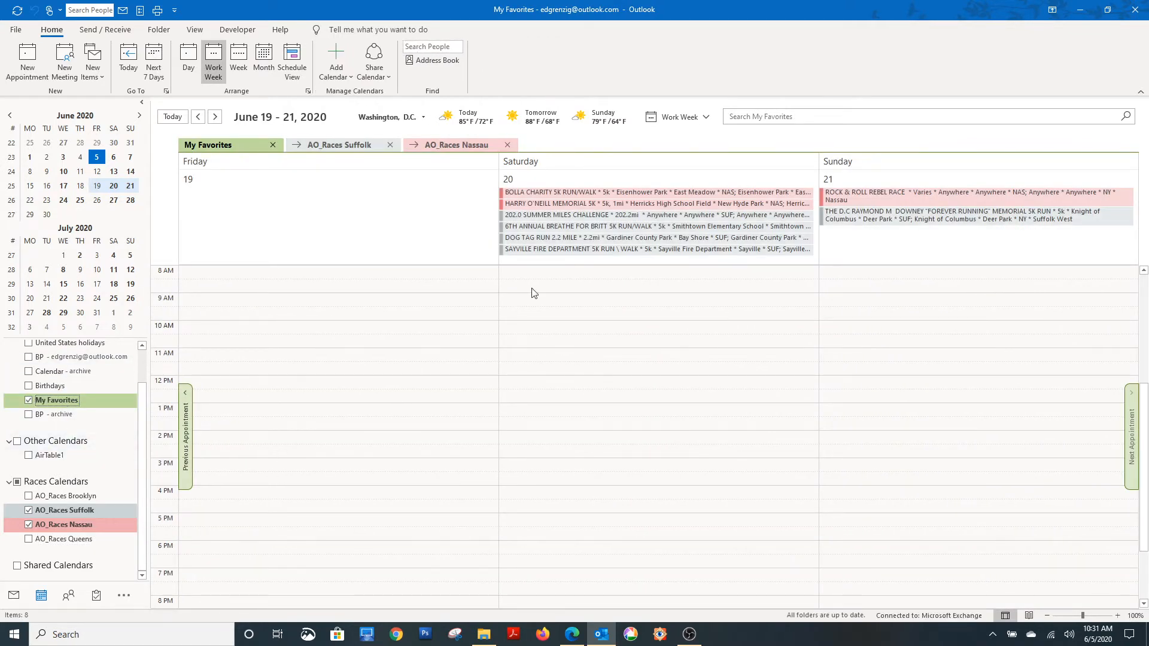
{"action": "left_click", "coordinate": [96, 157]}
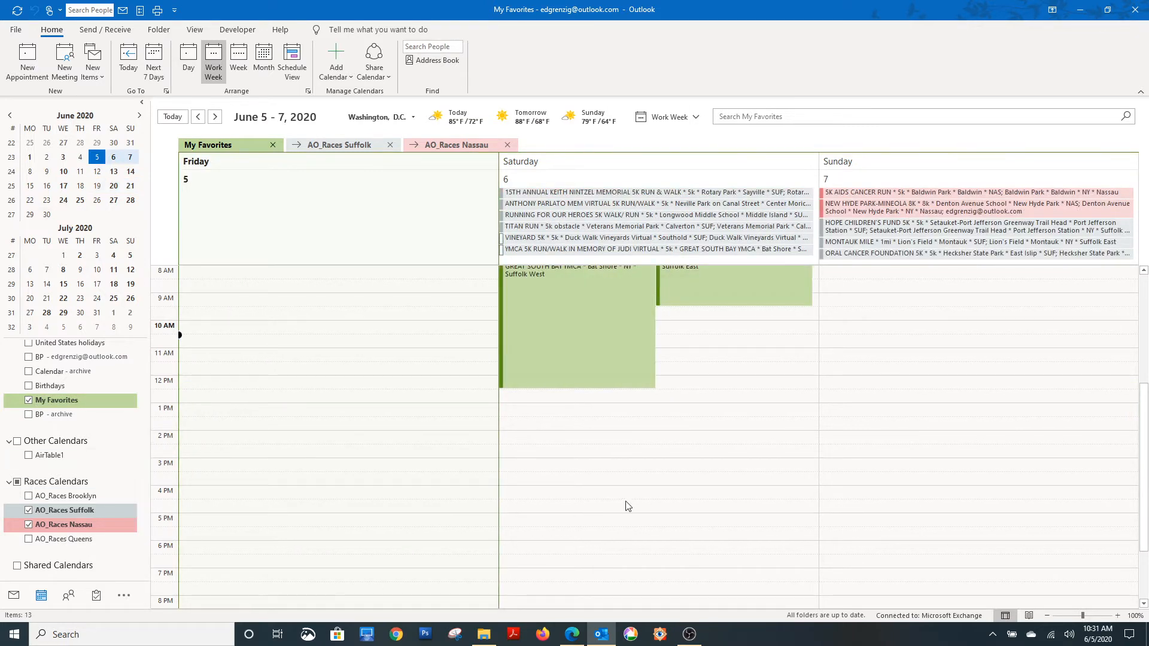
{"action": "scroll", "coordinate": [625, 501], "scroll_direction": "up", "scroll_amount": 3}
{"action": "scroll", "coordinate": [623, 490], "scroll_direction": "down", "scroll_amount": 1}
{"action": "scroll", "coordinate": [622, 492], "scroll_direction": "up", "scroll_amount": 3}
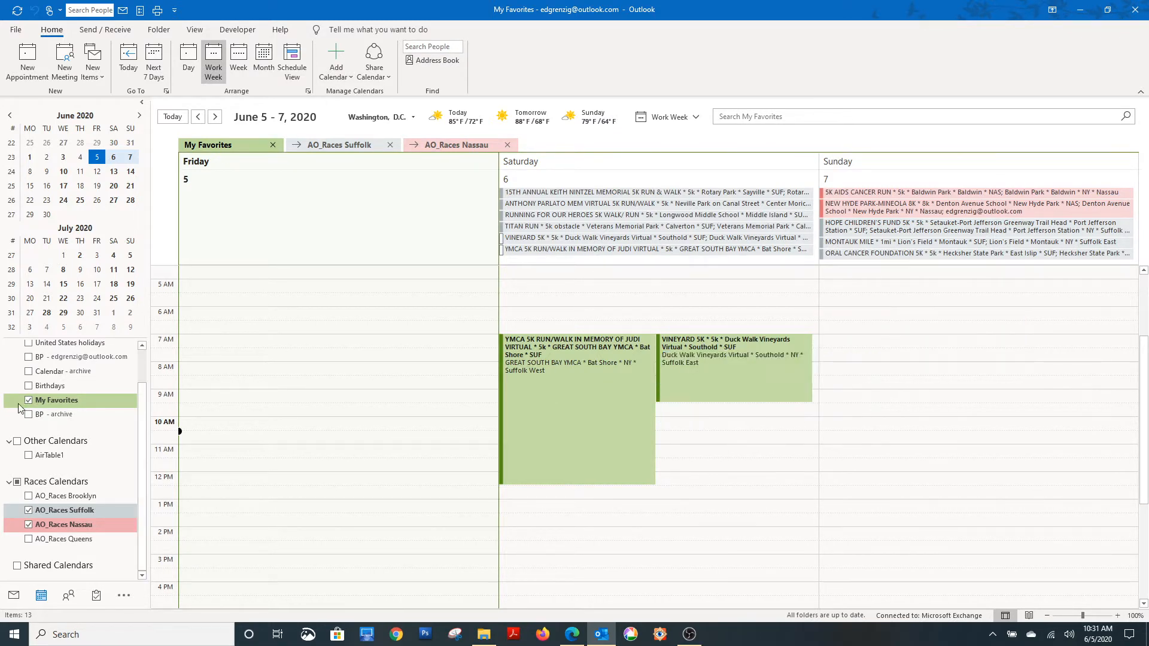
Step: Hide the My Favorites calendar and show it again to compare the race entries with and without it
{"action": "left_click", "coordinate": [55, 404]}
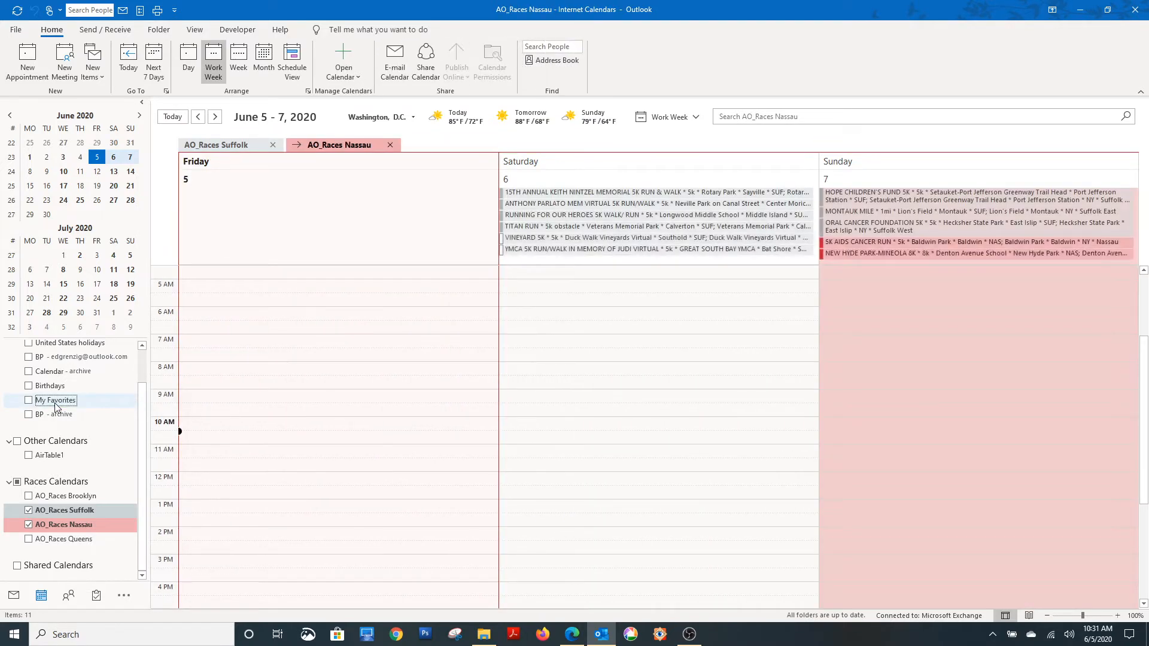
{"action": "left_click", "coordinate": [55, 404]}
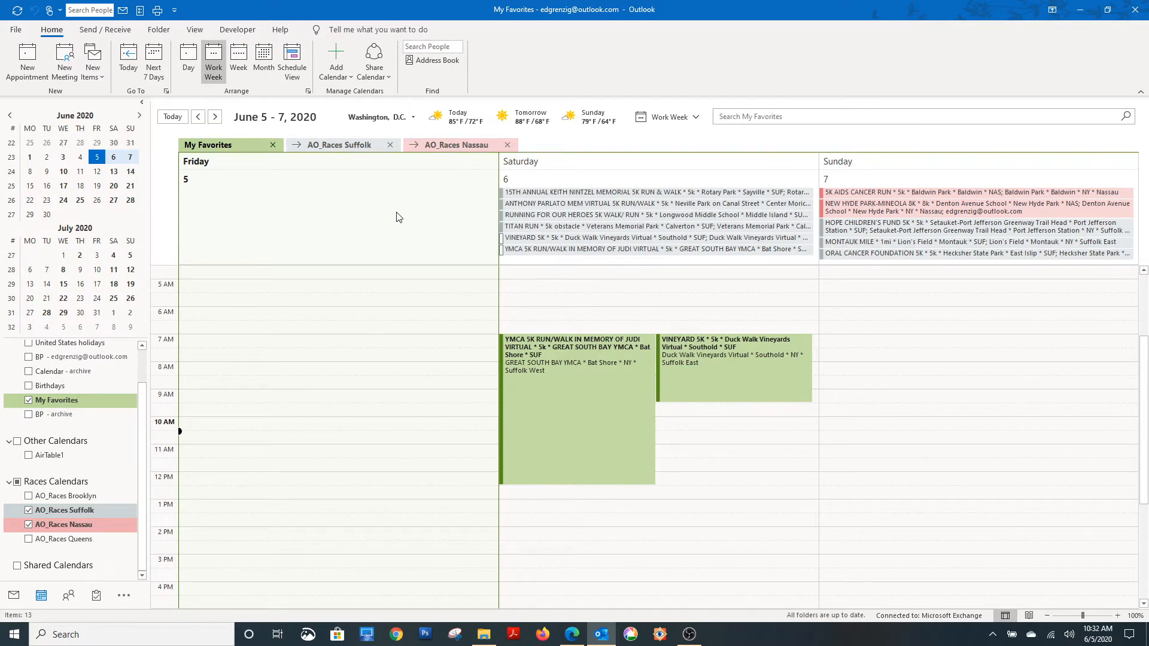
{"action": "mouse_move", "coordinate": [588, 354]}
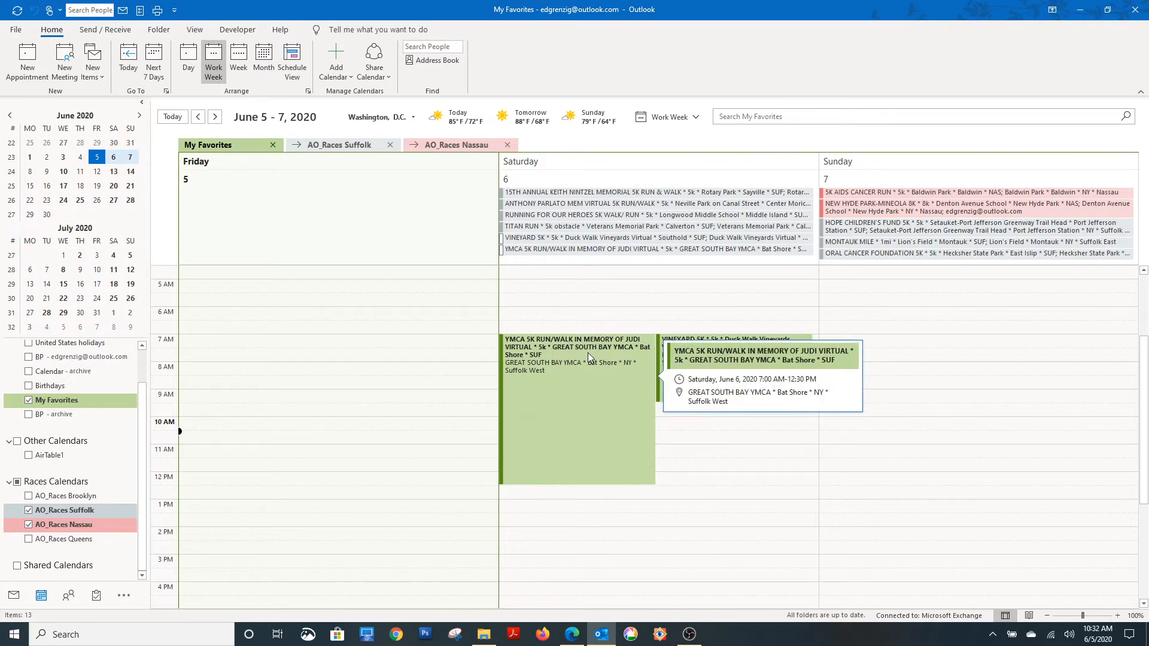
{"action": "double_click", "coordinate": [565, 253]}
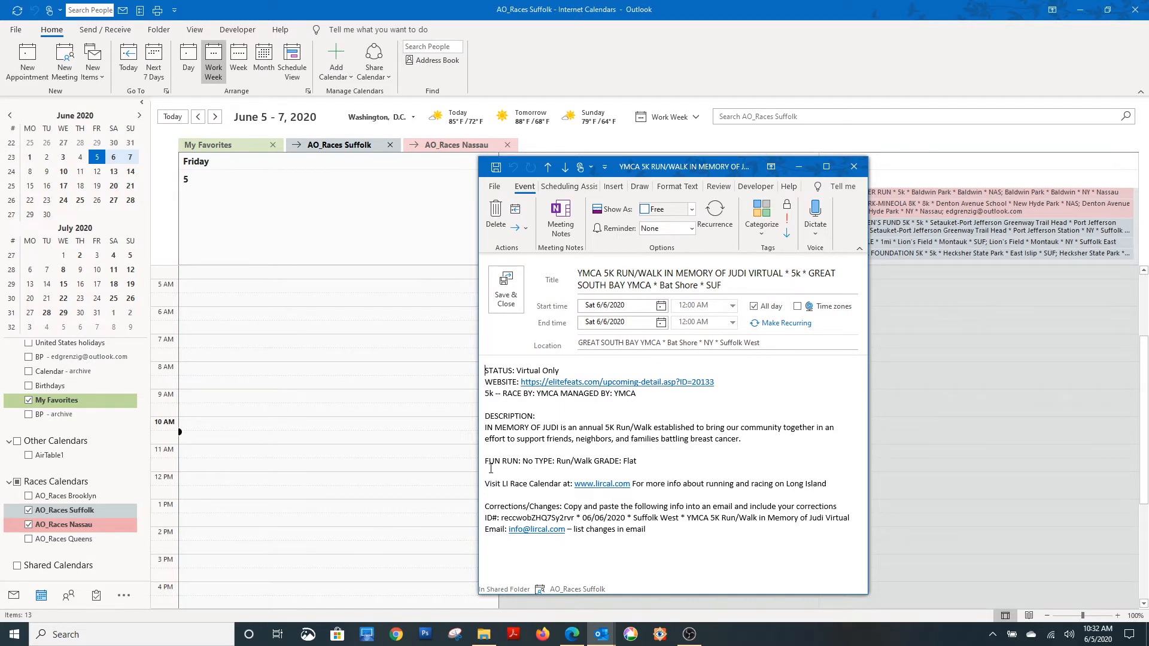
{"action": "left_click", "coordinate": [620, 485]}
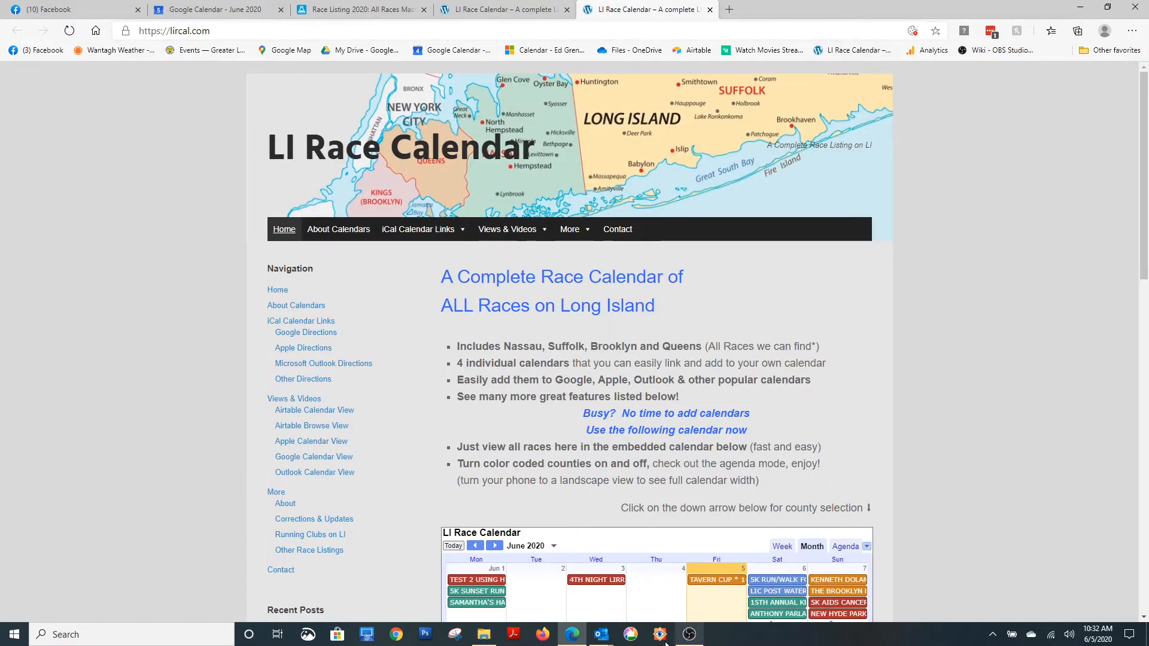
Step: Switch from the browser back to Outlook and bring up the YMCA 5K event window over the calendar
{"action": "mouse_move", "coordinate": [601, 635]}
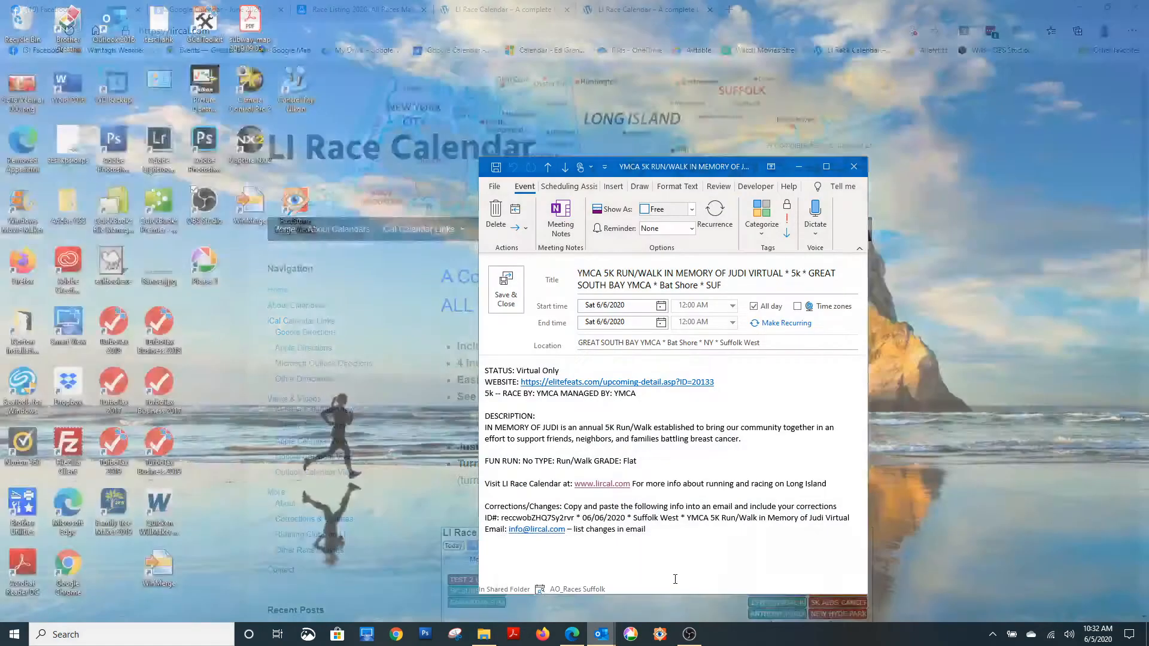
{"action": "left_click", "coordinate": [670, 585]}
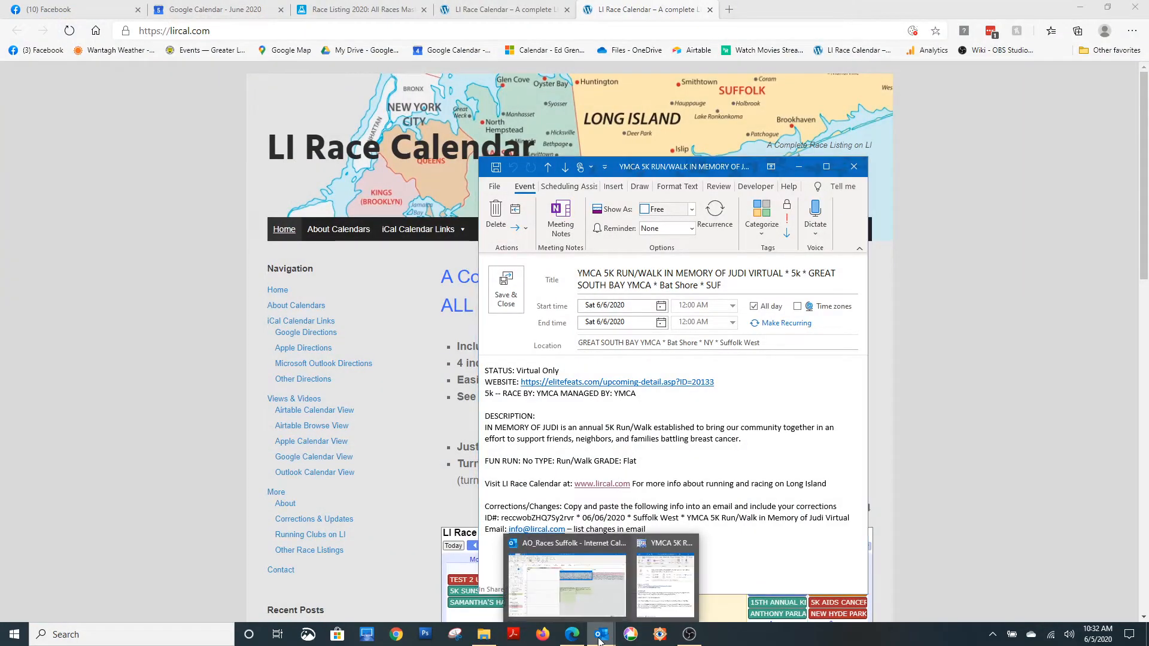
{"action": "left_click", "coordinate": [588, 574]}
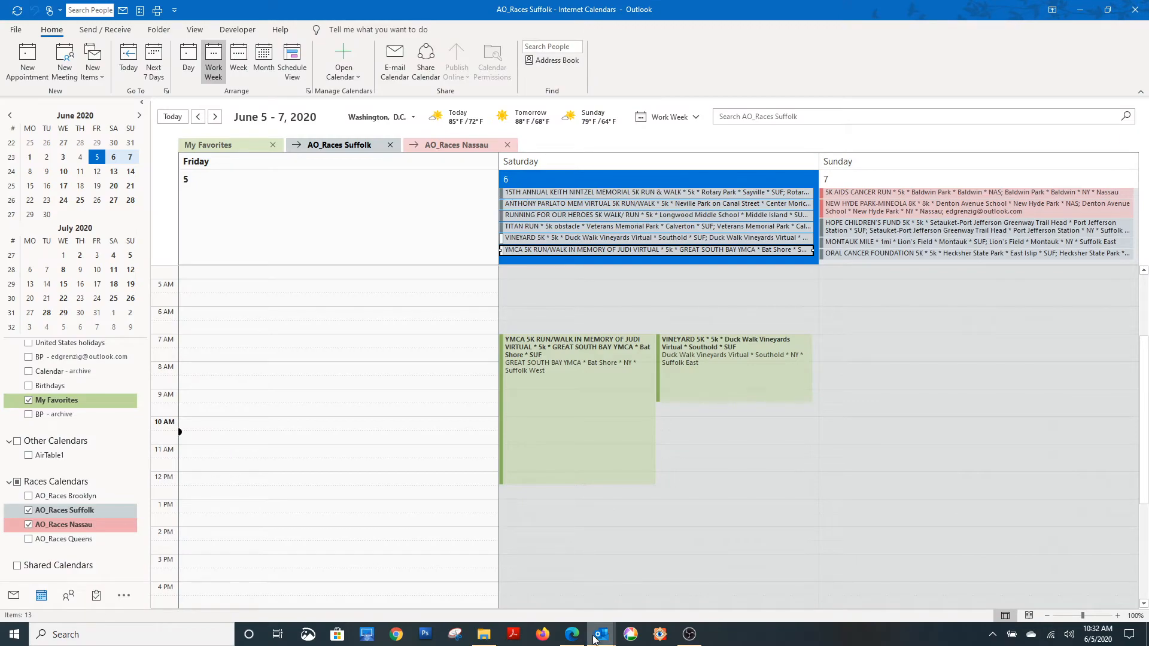
{"action": "left_click", "coordinate": [676, 588]}
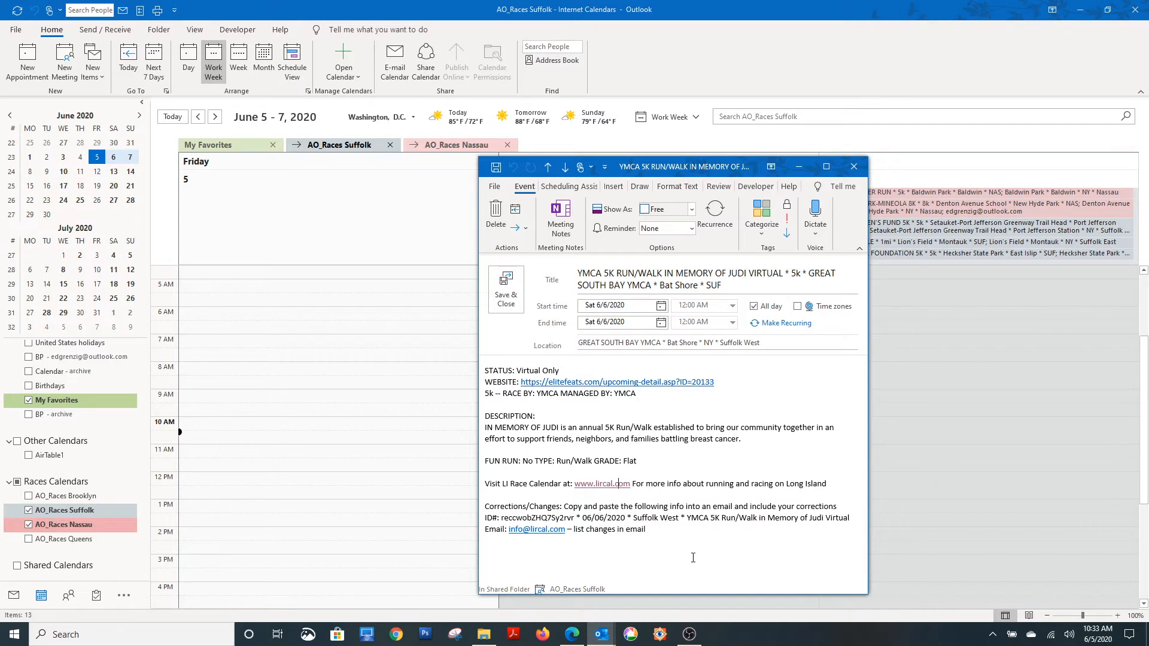
Step: Copy the Corrections/Changes text from the event notes and start an email to the contact address listed there
{"action": "double_click", "coordinate": [509, 507]}
{"action": "left_click", "coordinate": [670, 531], "text": "shift"}
{"action": "key", "text": "ctrl+c"}
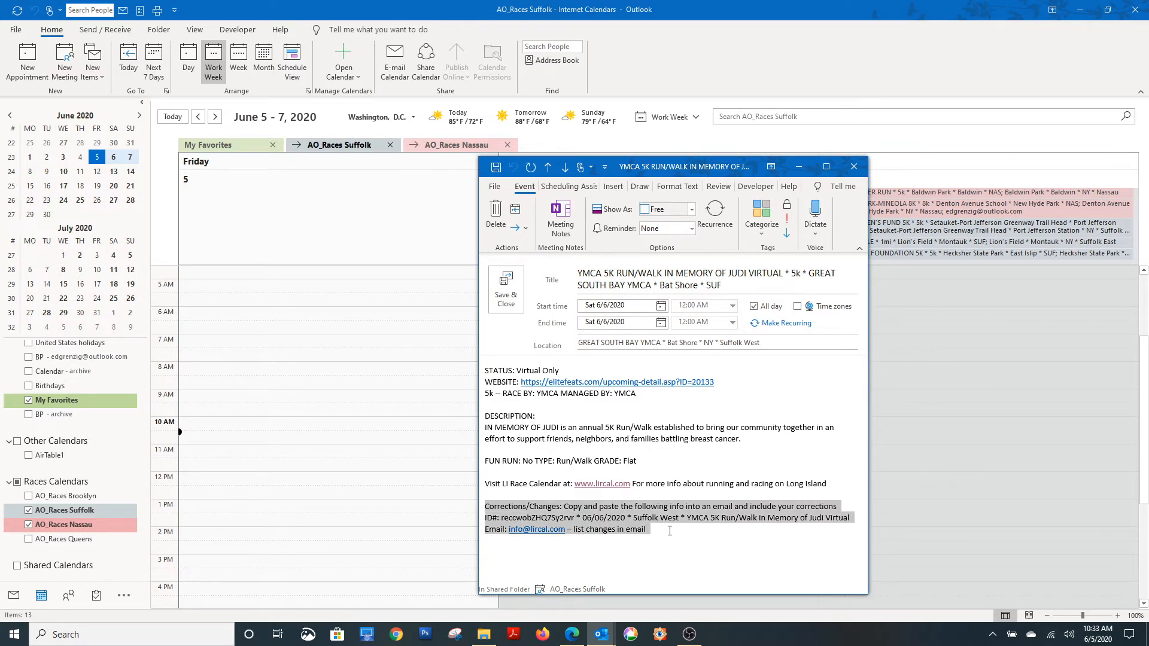
{"action": "left_click", "coordinate": [683, 461]}
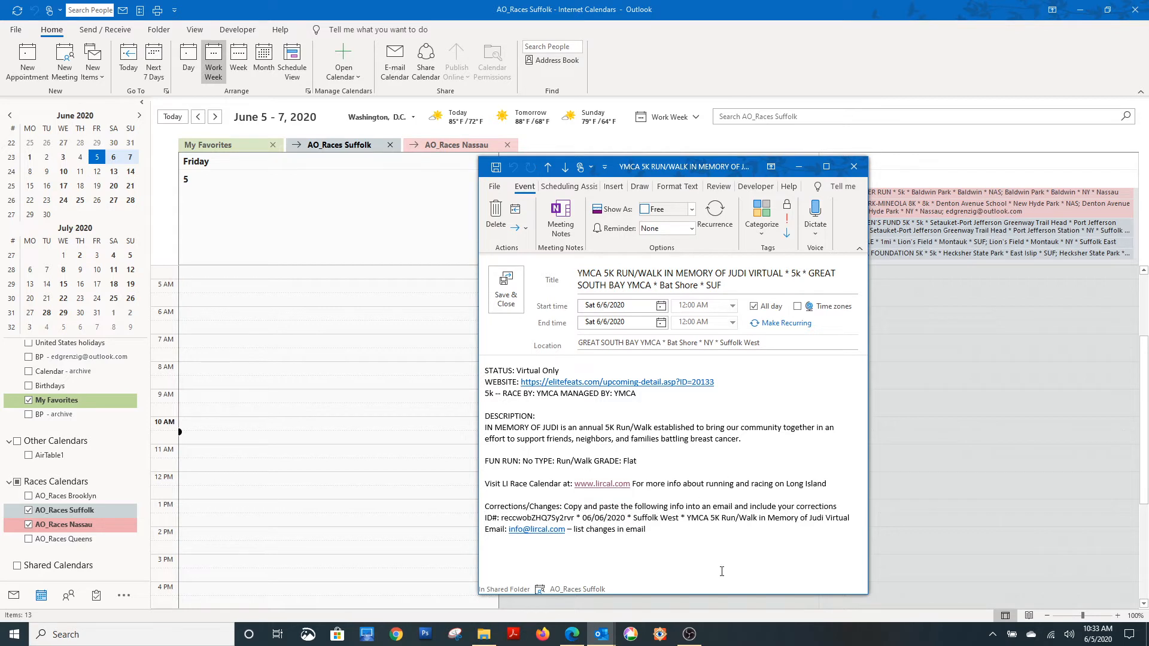
{"action": "left_click", "coordinate": [534, 530]}
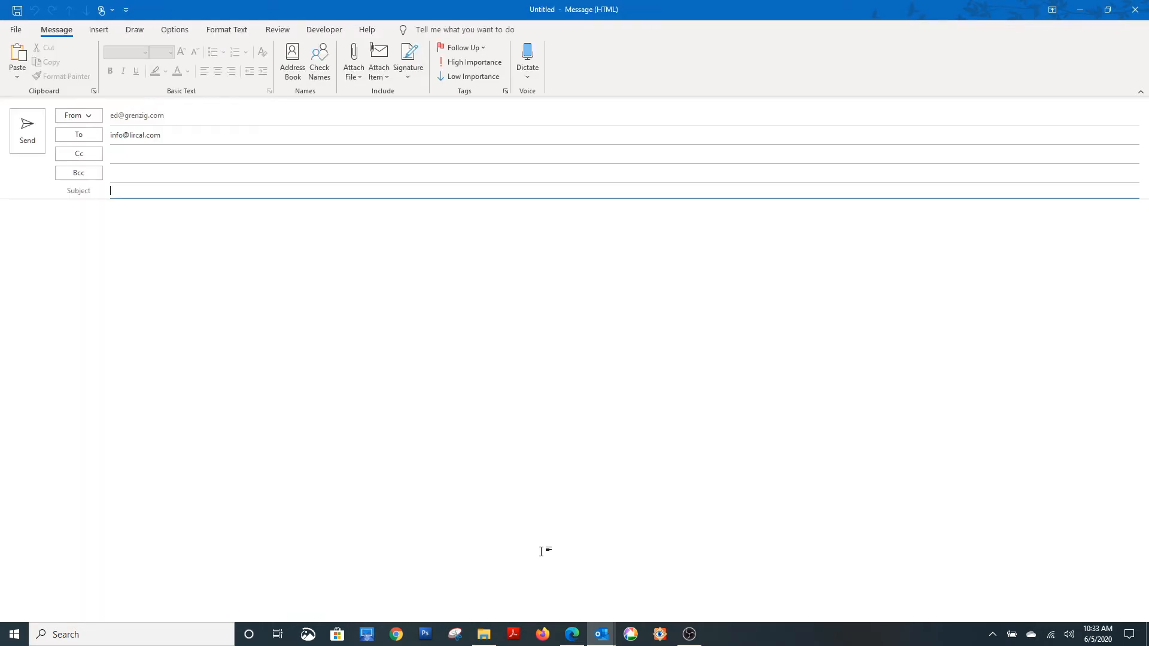
Step: Paste the copied correction text into the email body, then discard the draft and close the YMCA 5K event
{"action": "left_click", "coordinate": [161, 252]}
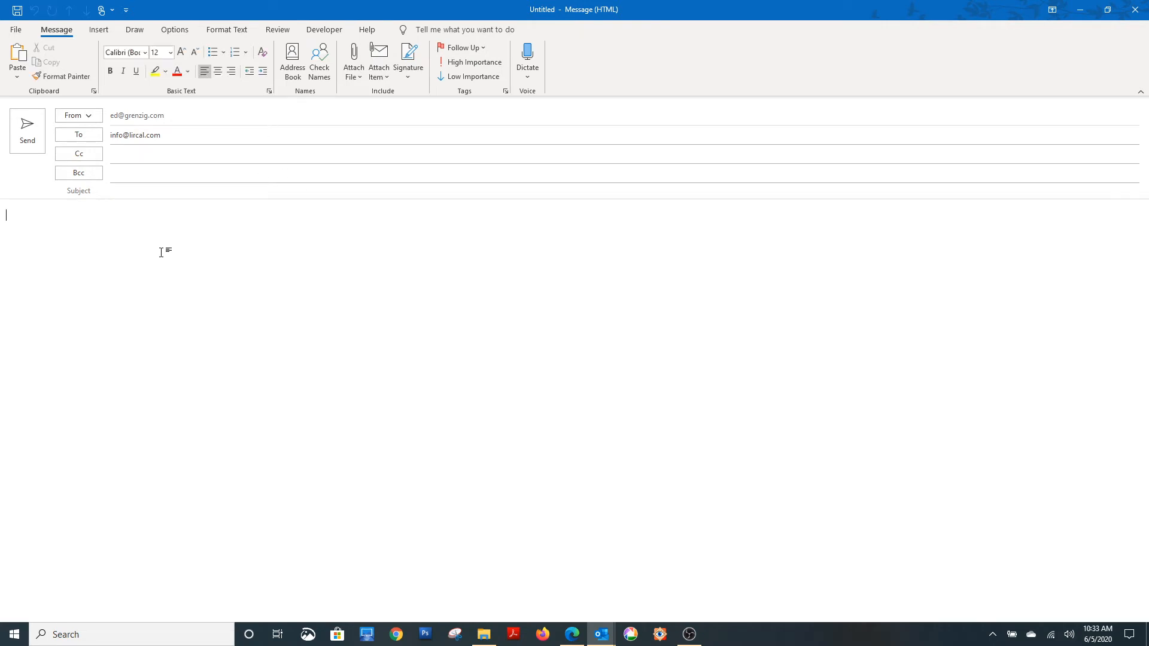
{"action": "key", "text": "ctrl+v"}
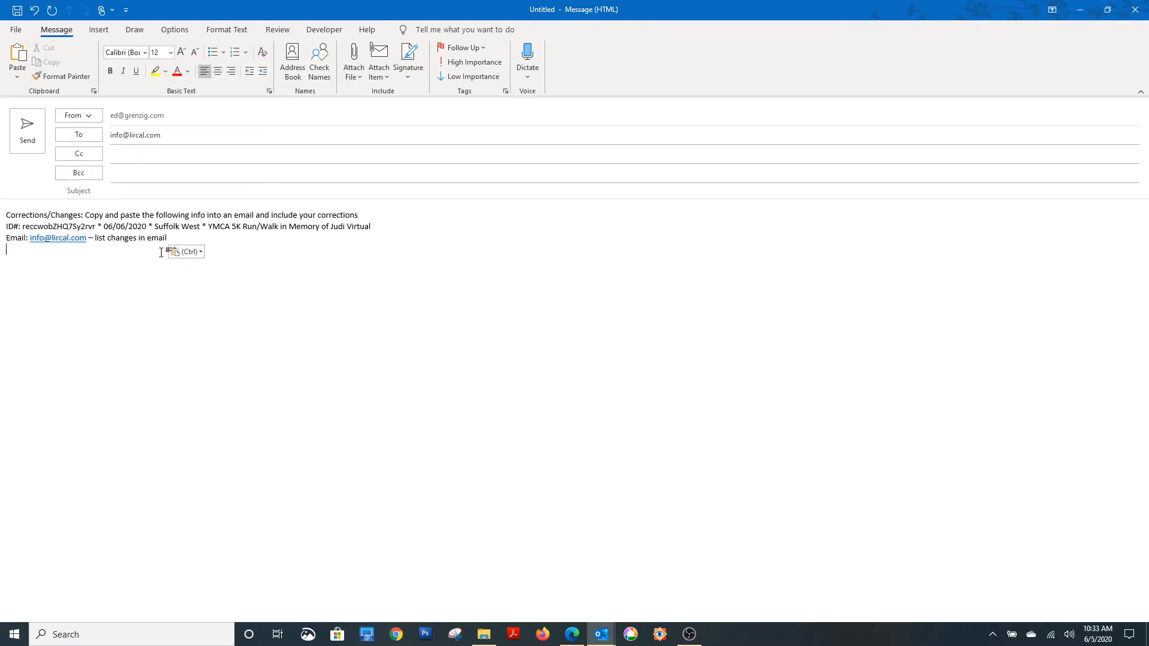
{"action": "key", "text": "Return"}
{"action": "left_click", "coordinate": [1135, 9]}
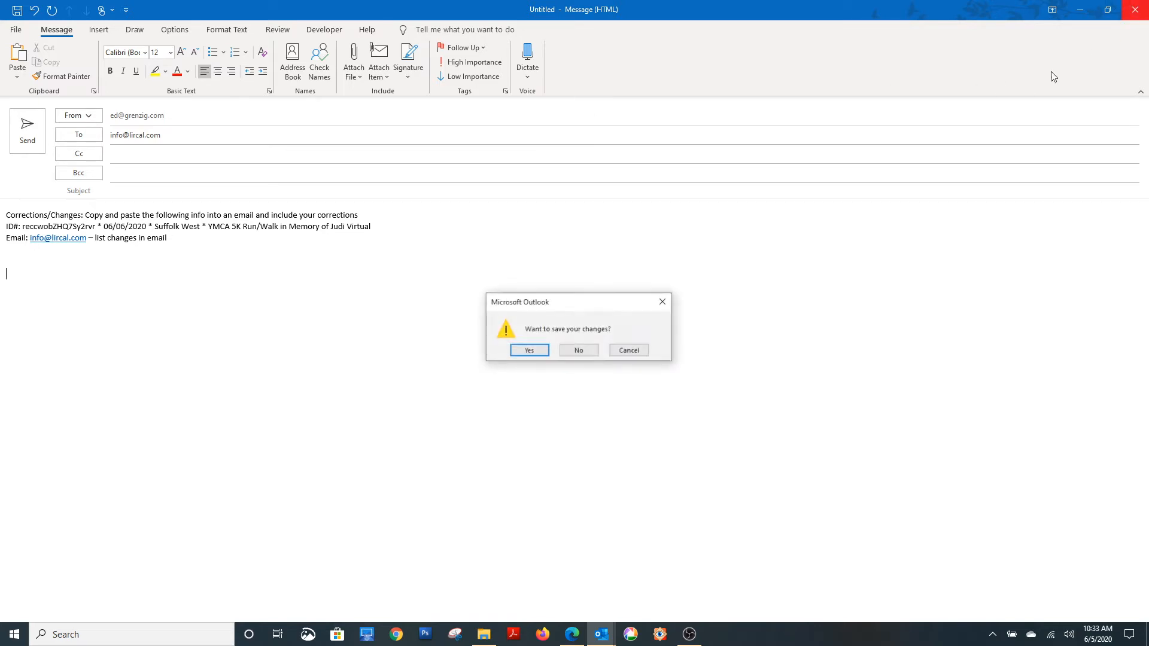
{"action": "left_click", "coordinate": [582, 351]}
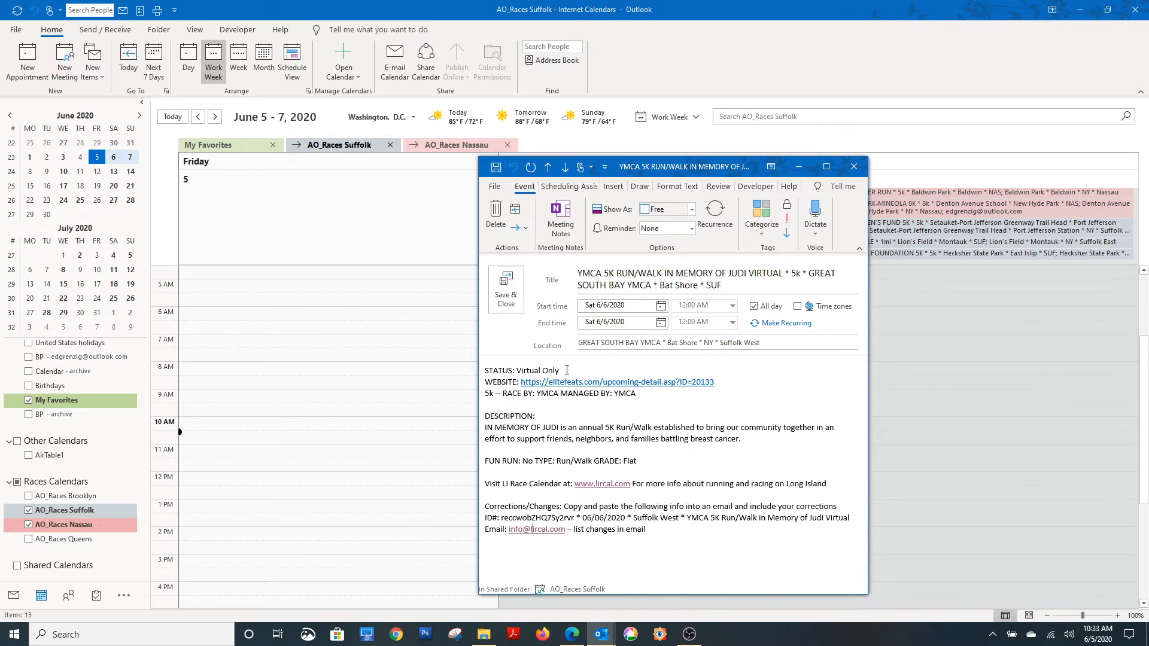
{"action": "left_click", "coordinate": [854, 166]}
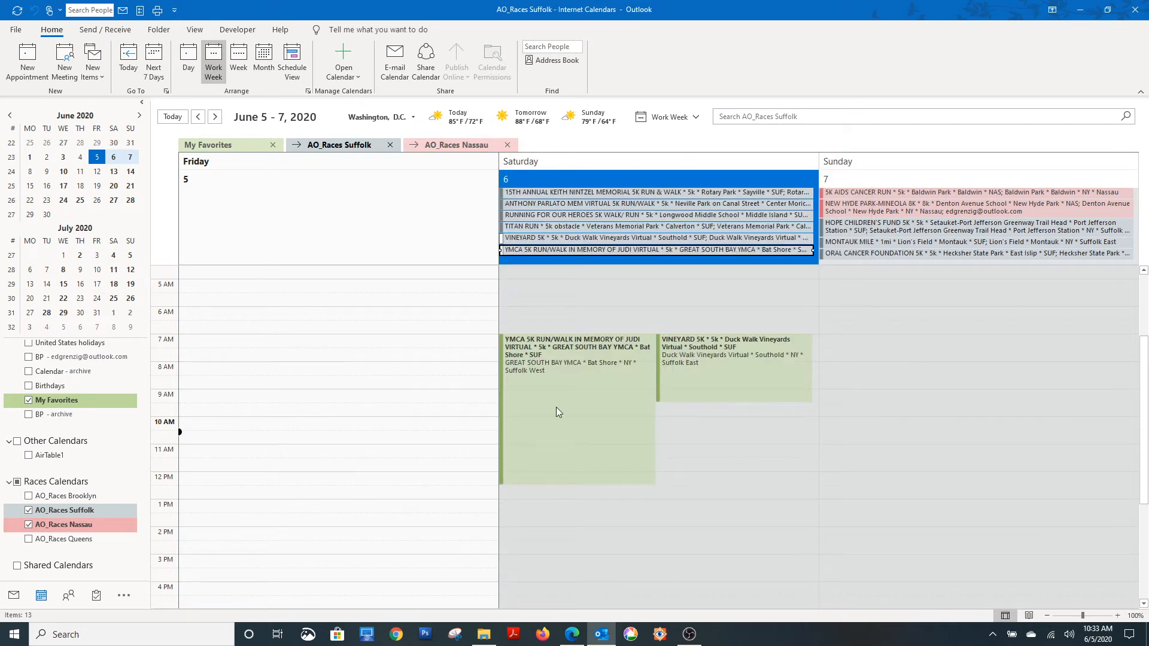
Step: Copy Saturday's all-day Center Moriches memorial virtual 5K event to the My Favorites calendar and close the original without saving changes
{"action": "mouse_move", "coordinate": [557, 409]}
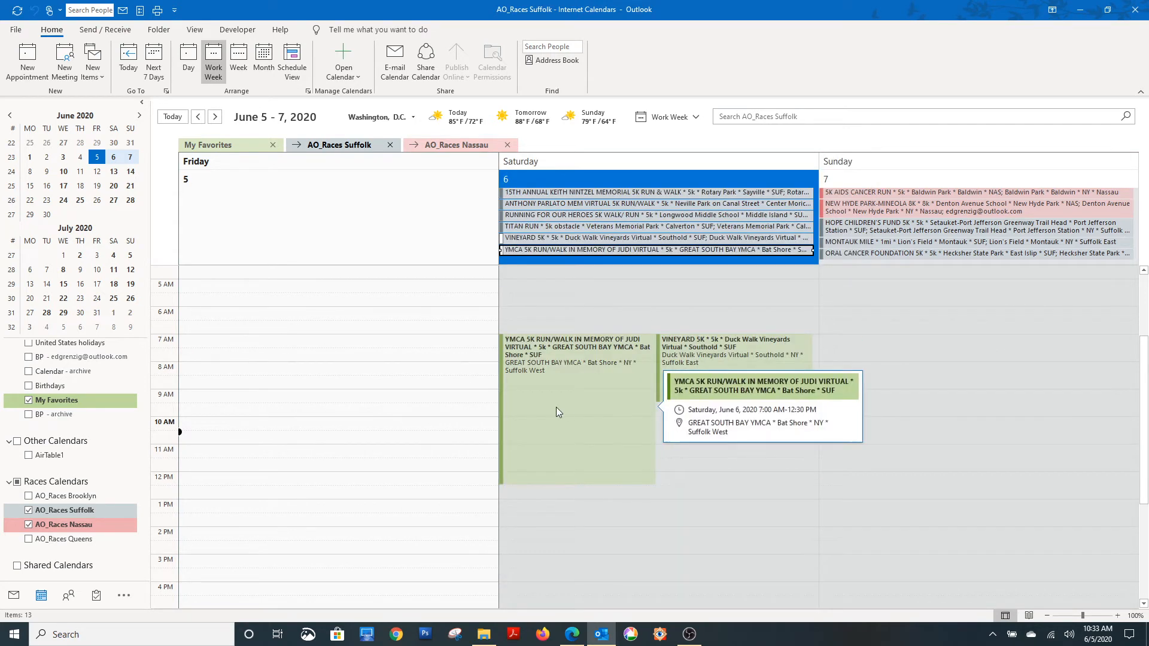
{"action": "double_click", "coordinate": [562, 208]}
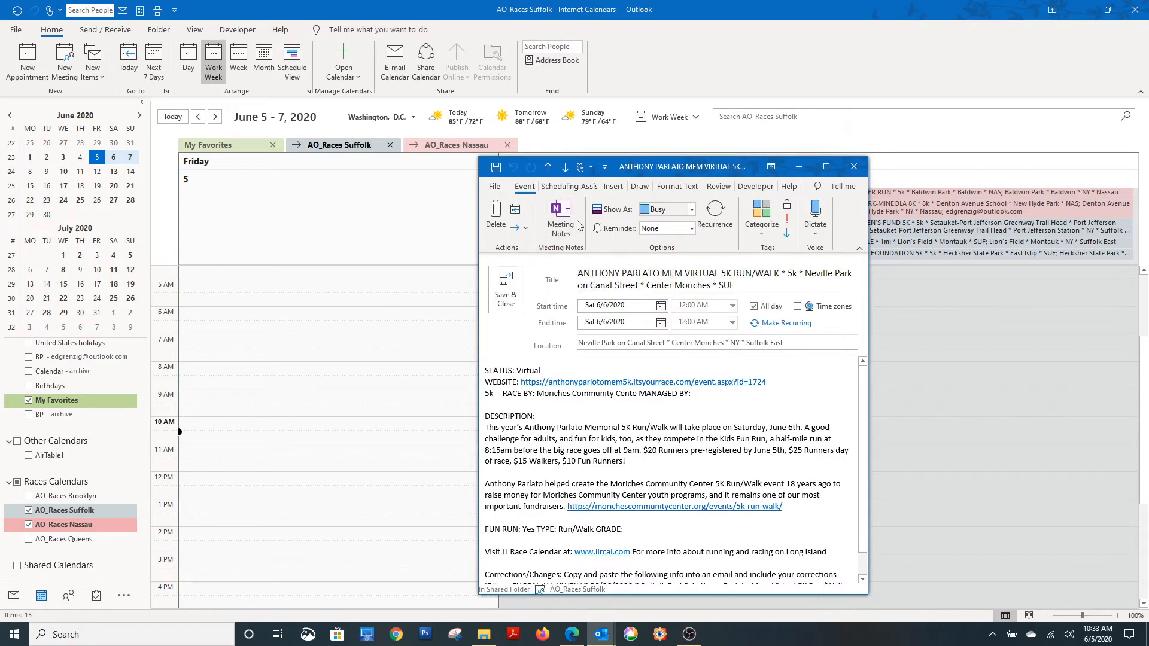
{"action": "left_click", "coordinate": [494, 189]}
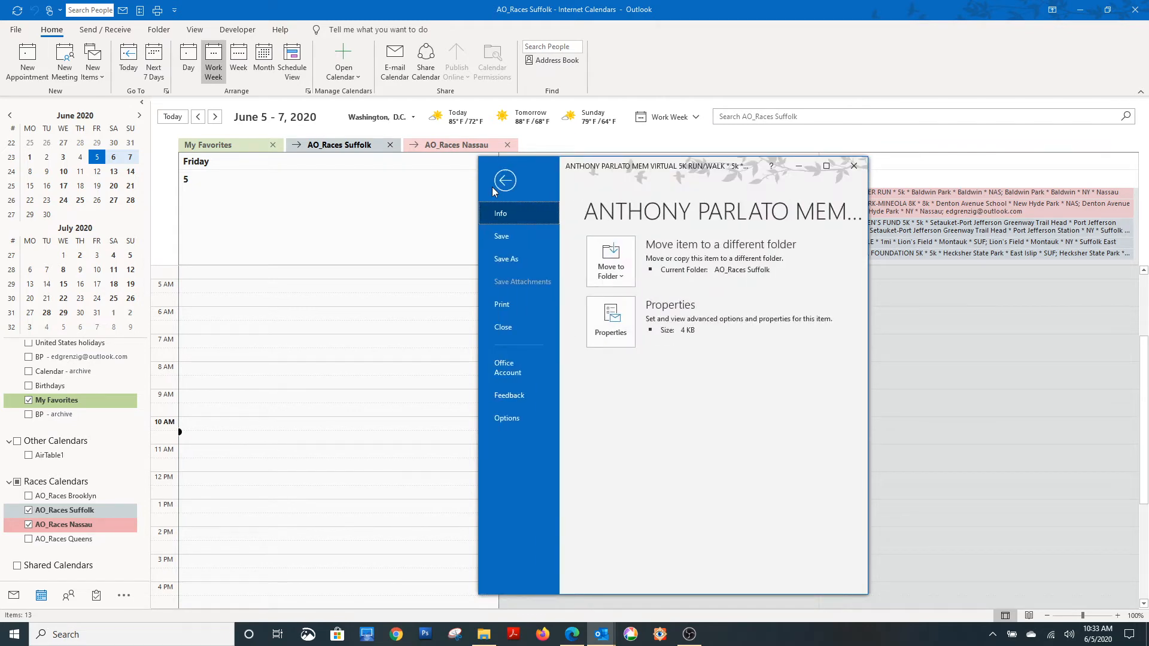
{"action": "left_click", "coordinate": [623, 274]}
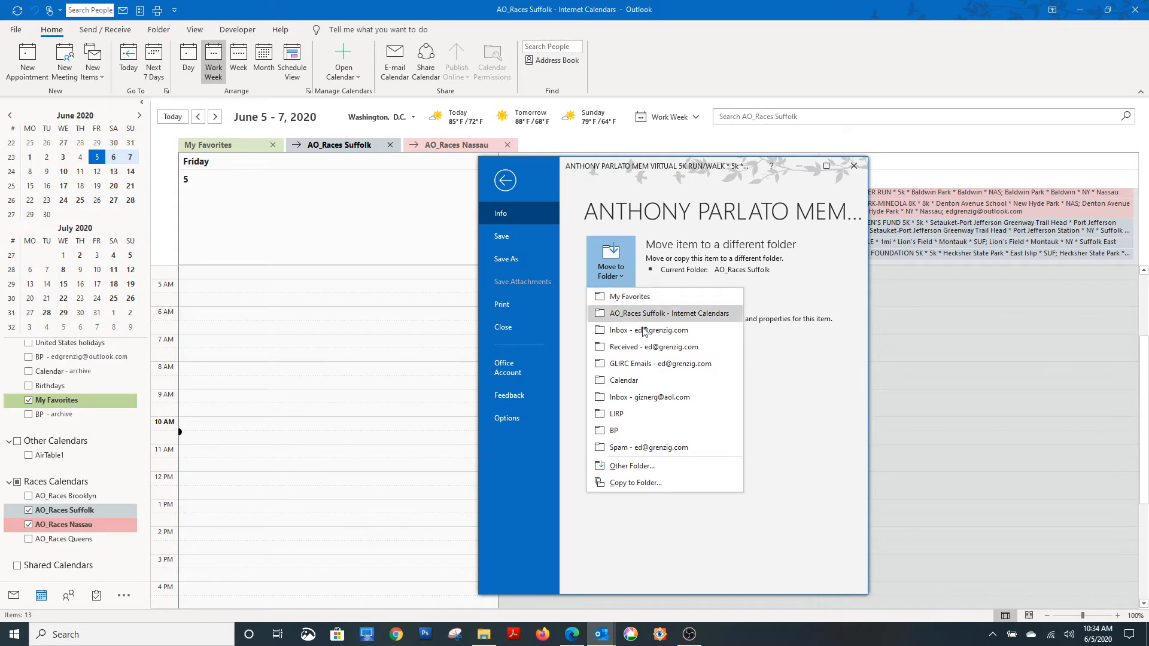
{"action": "left_click", "coordinate": [652, 483]}
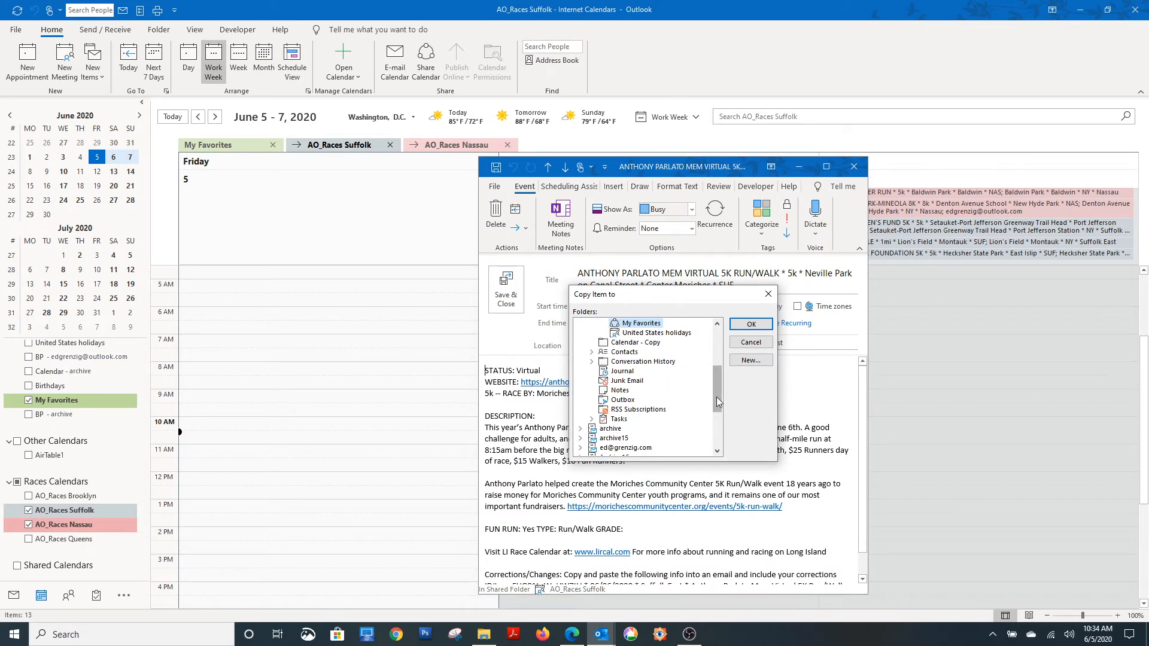
{"action": "left_click_drag", "start_coordinate": [717, 397], "coordinate": [723, 375]}
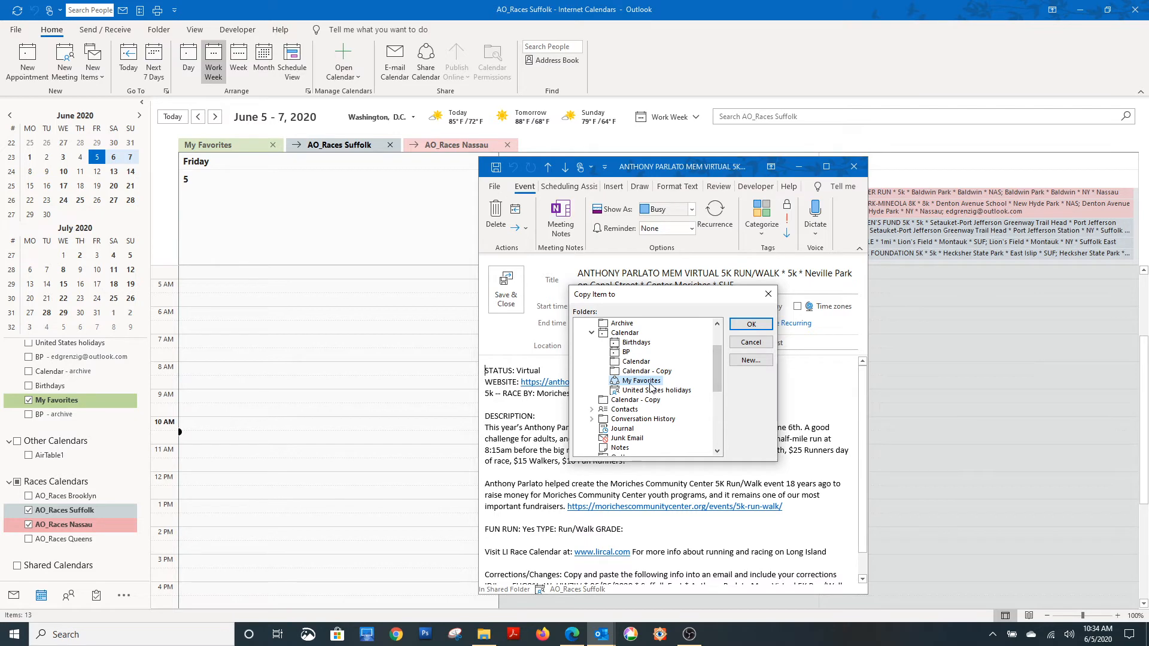
{"action": "left_click", "coordinate": [755, 325]}
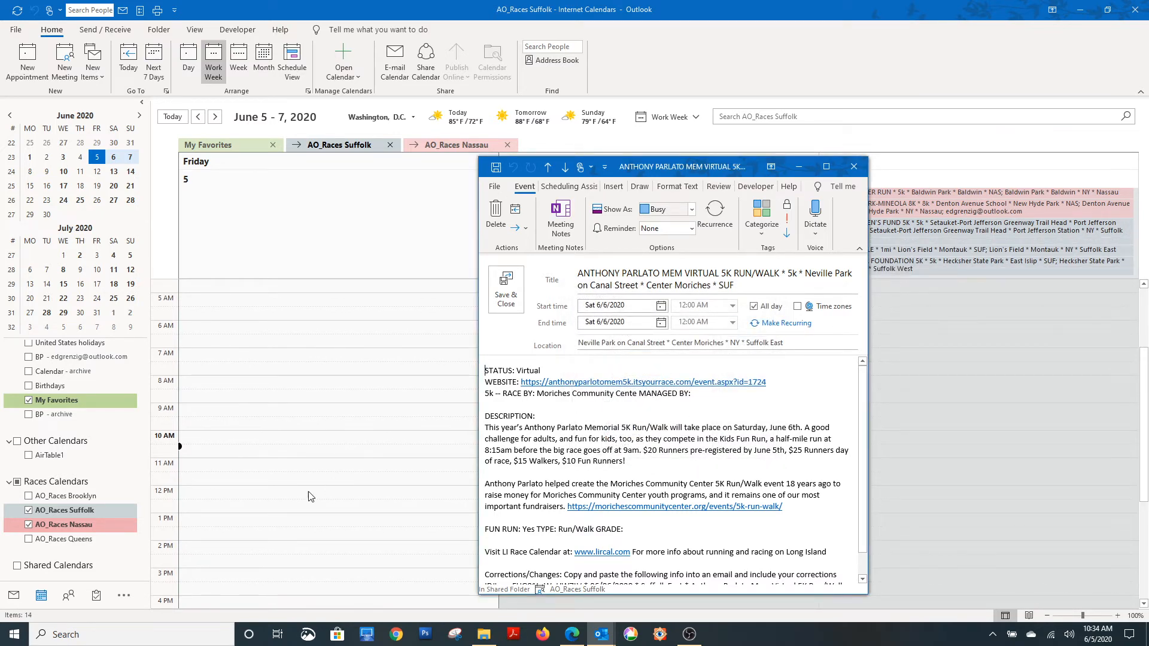
{"action": "left_click", "coordinate": [853, 167]}
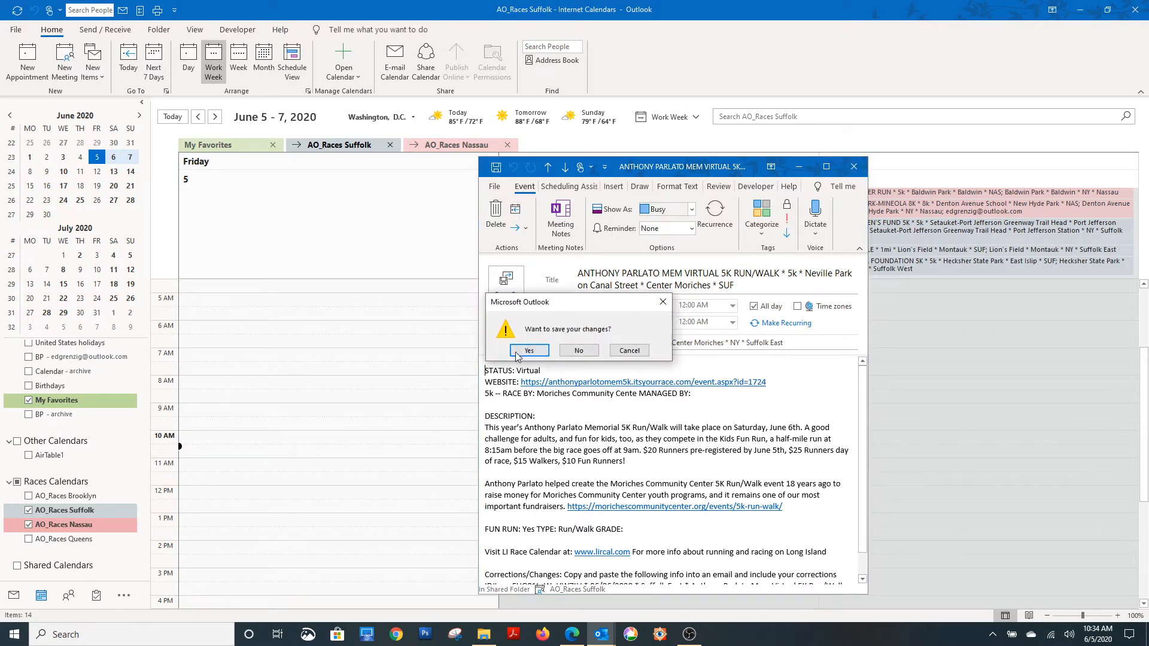
{"action": "left_click", "coordinate": [584, 353]}
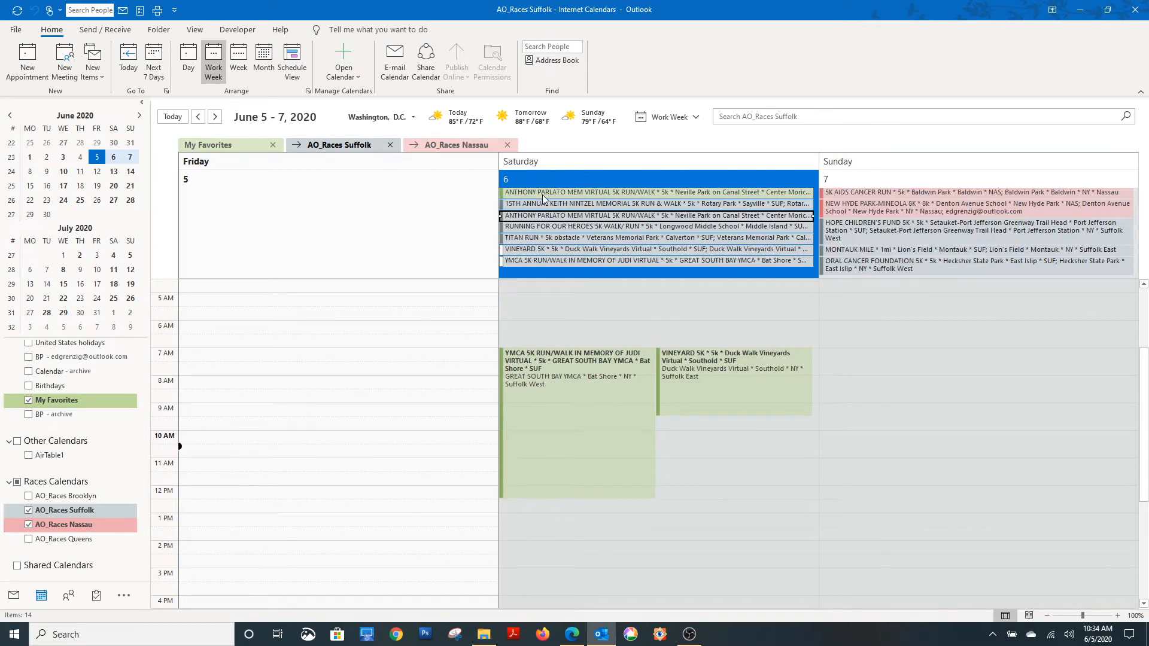
Step: Check the copied Center Moriches 5K entry on Saturday by hiding the My Favorites calendar and showing it again
{"action": "mouse_move", "coordinate": [543, 200]}
{"action": "scroll", "coordinate": [564, 194], "scroll_direction": "up", "scroll_amount": 1}
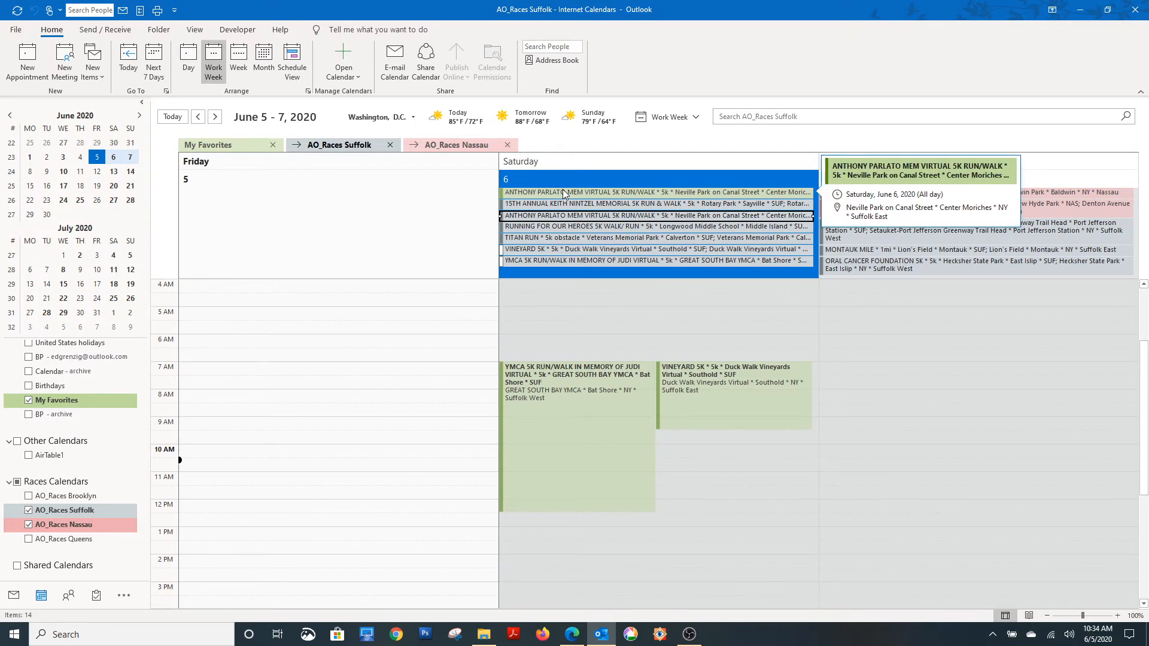
{"action": "left_click", "coordinate": [114, 404]}
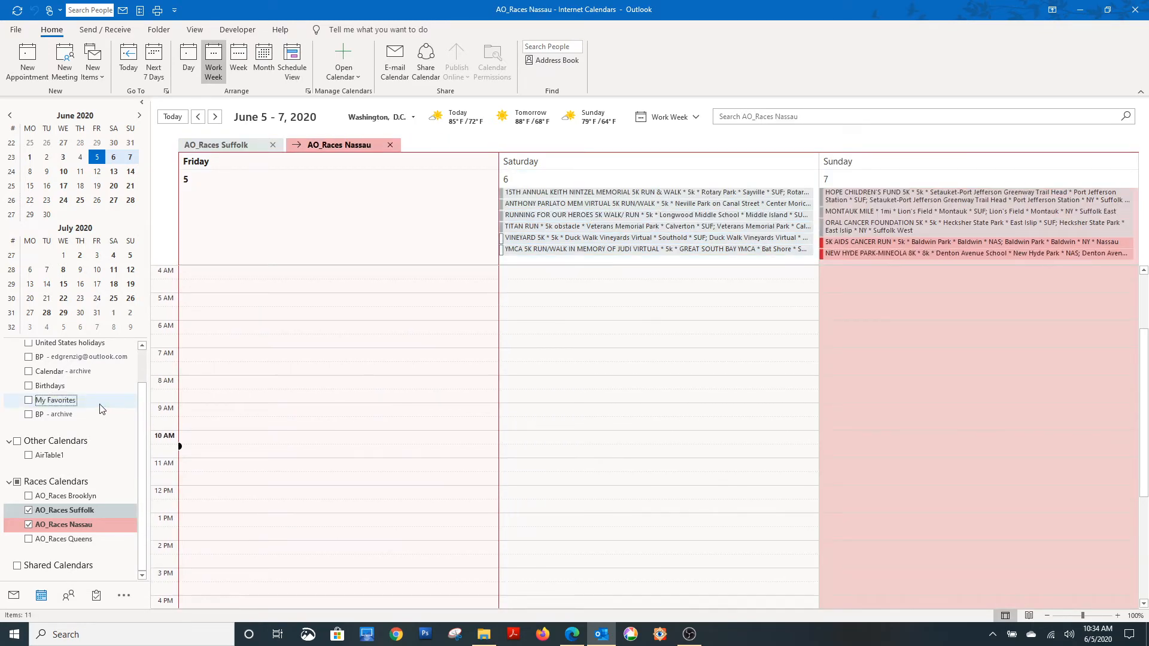
{"action": "left_click", "coordinate": [99, 404]}
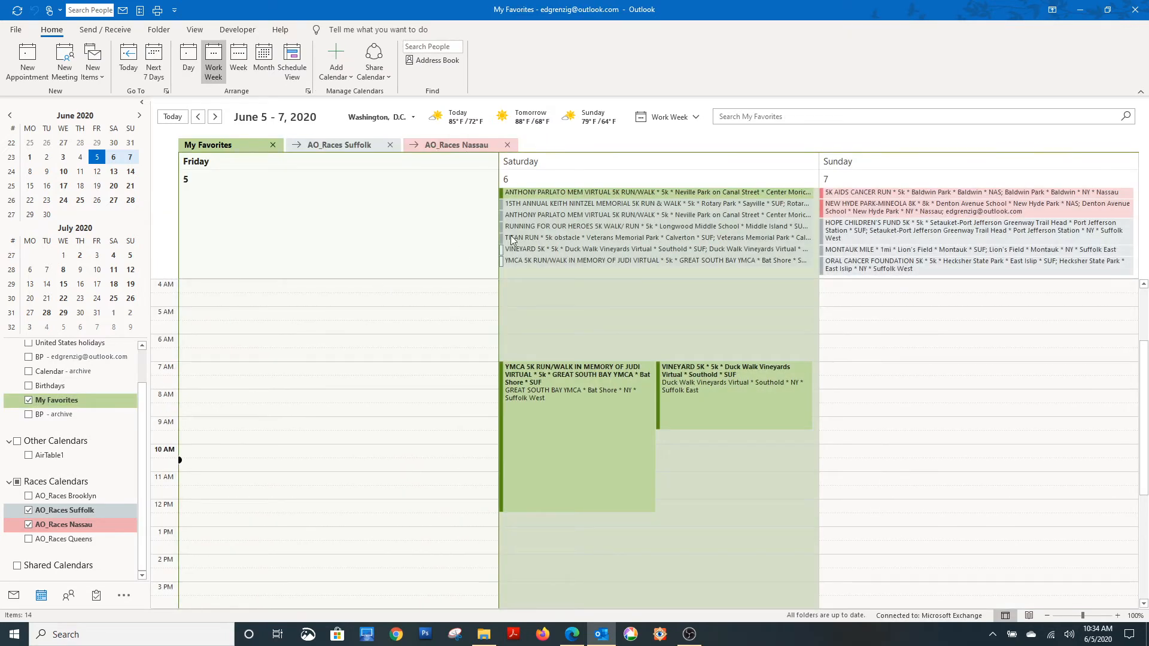
Step: Turn off the all-day setting on the My Favorites copy of the Center Moriches 5K event, and save and close it
{"action": "left_click", "coordinate": [589, 194]}
{"action": "double_click", "coordinate": [589, 194]}
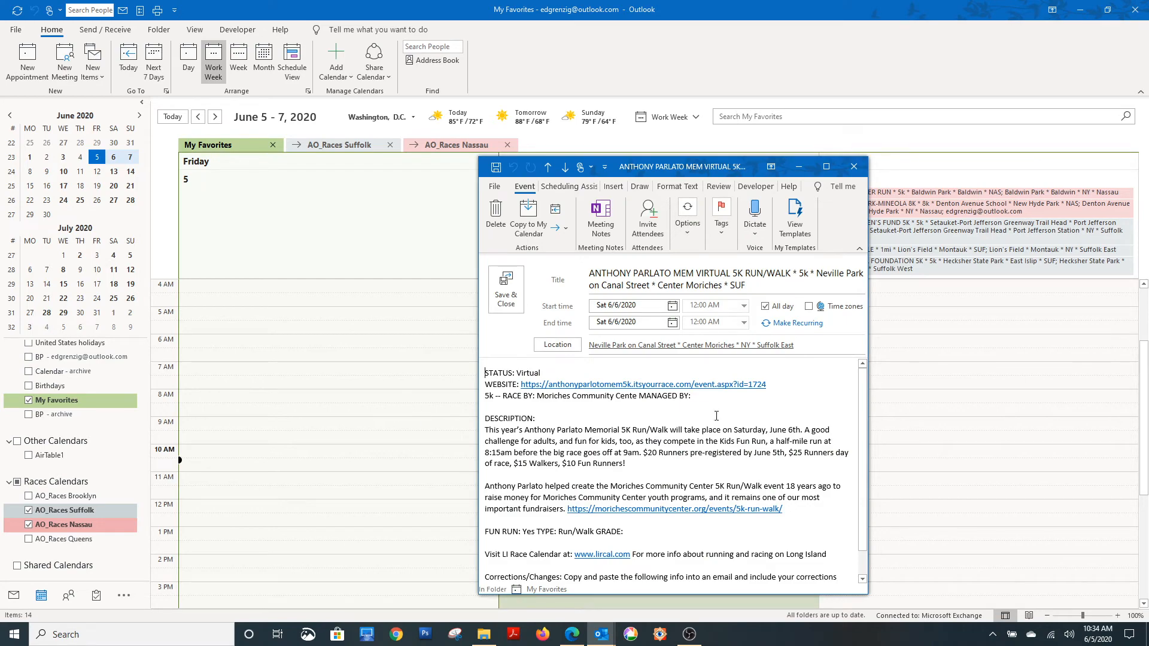
{"action": "key", "text": "super+Tab"}
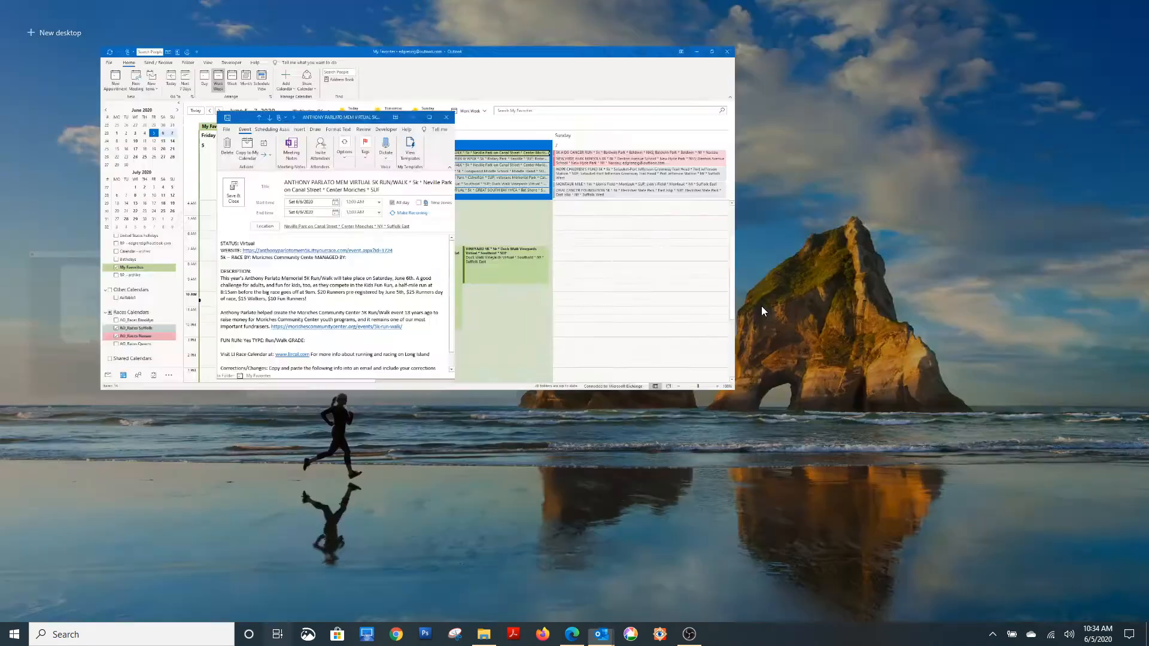
{"action": "key", "text": "super+Tab"}
{"action": "left_click", "coordinate": [766, 306]}
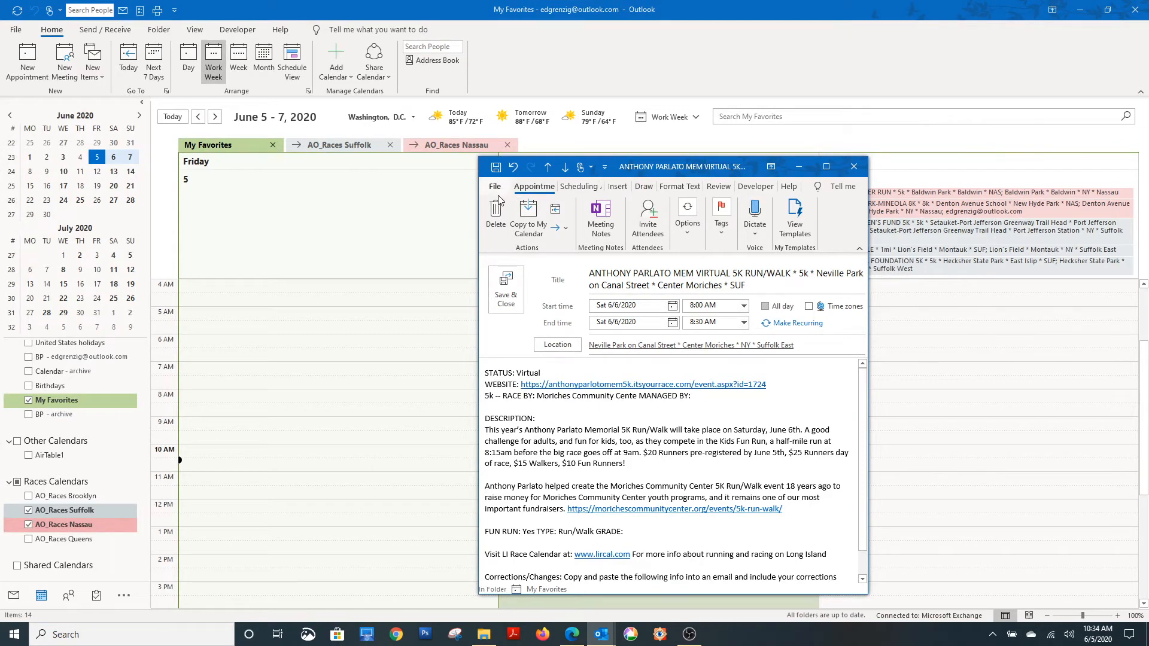
{"action": "left_click", "coordinate": [508, 292]}
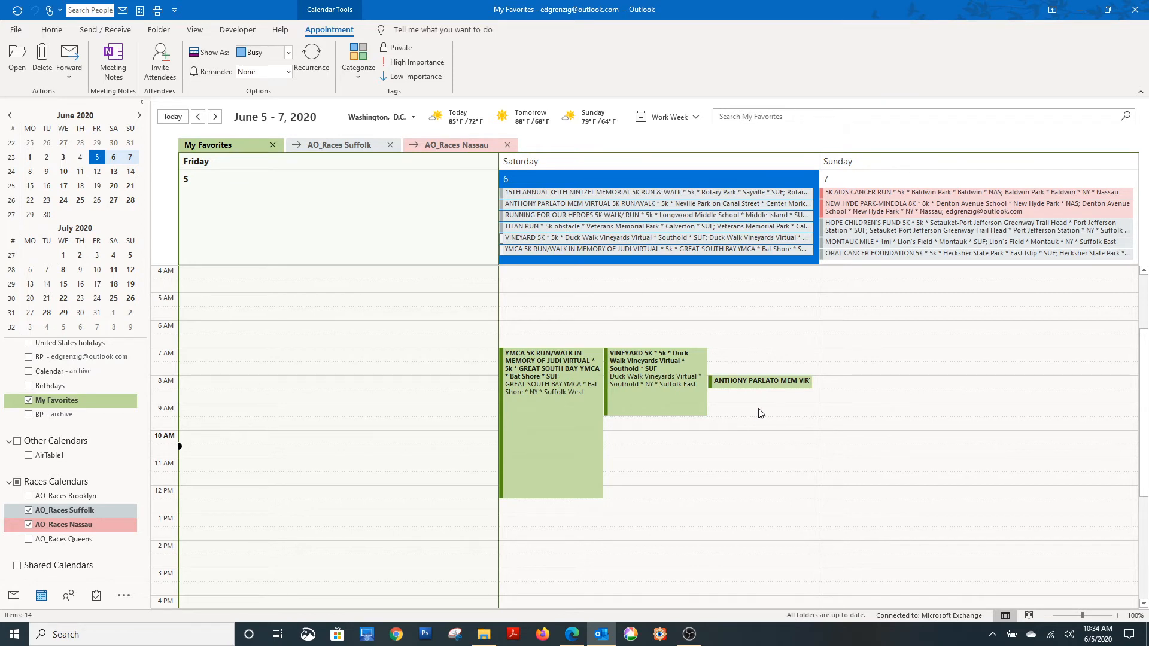
Step: Move the copied Center Moriches 5K event on Saturday to start at 5:30 AM and extend its end to 7:00 AM
{"action": "mouse_move", "coordinate": [641, 395]}
{"action": "left_click_drag", "start_coordinate": [760, 388], "coordinate": [758, 321]}
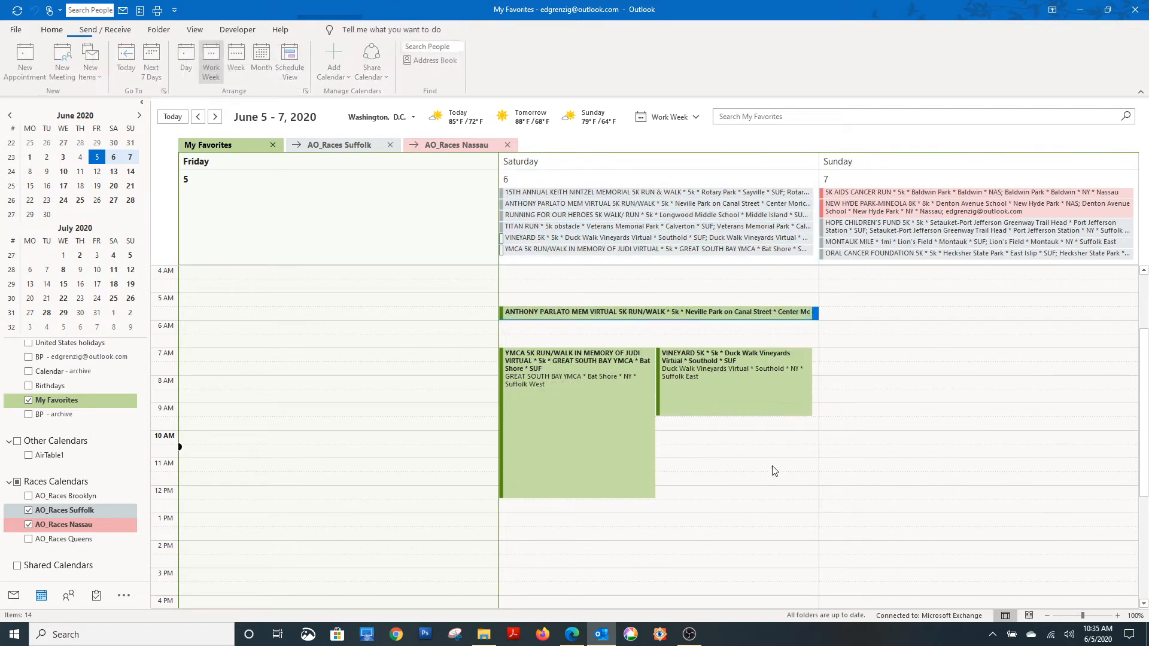
{"action": "scroll", "coordinate": [710, 520], "scroll_direction": "up", "scroll_amount": 1}
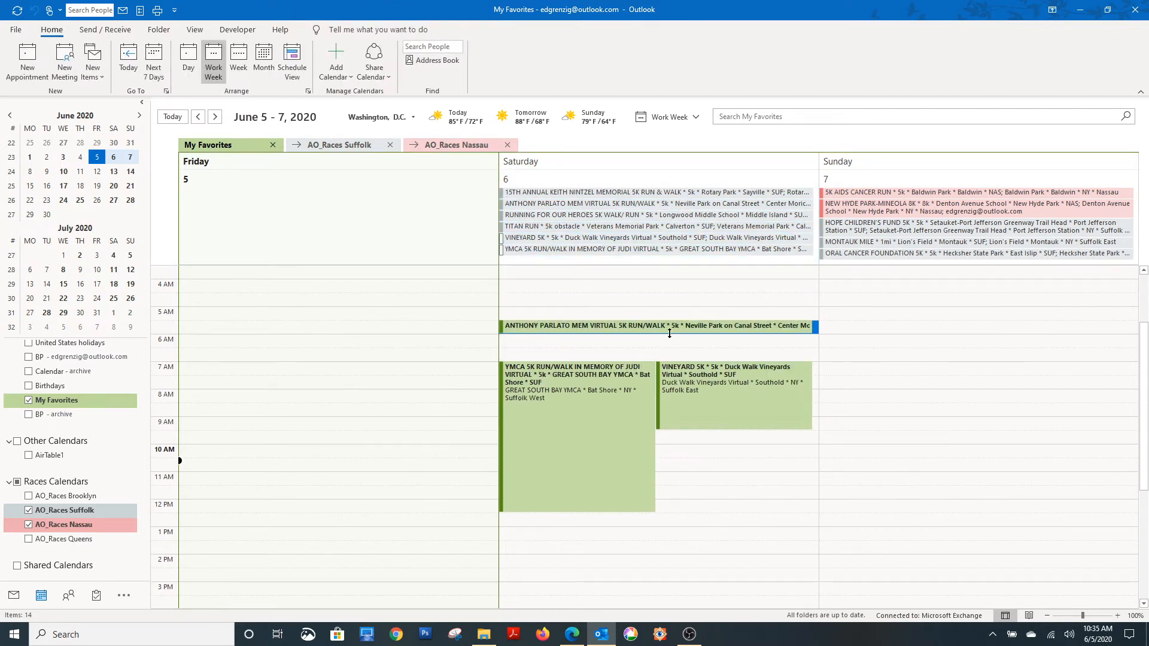
{"action": "left_click_drag", "start_coordinate": [670, 333], "coordinate": [667, 354]}
{"action": "key", "text": "super+Tab"}
{"action": "key", "text": "super+Tab"}
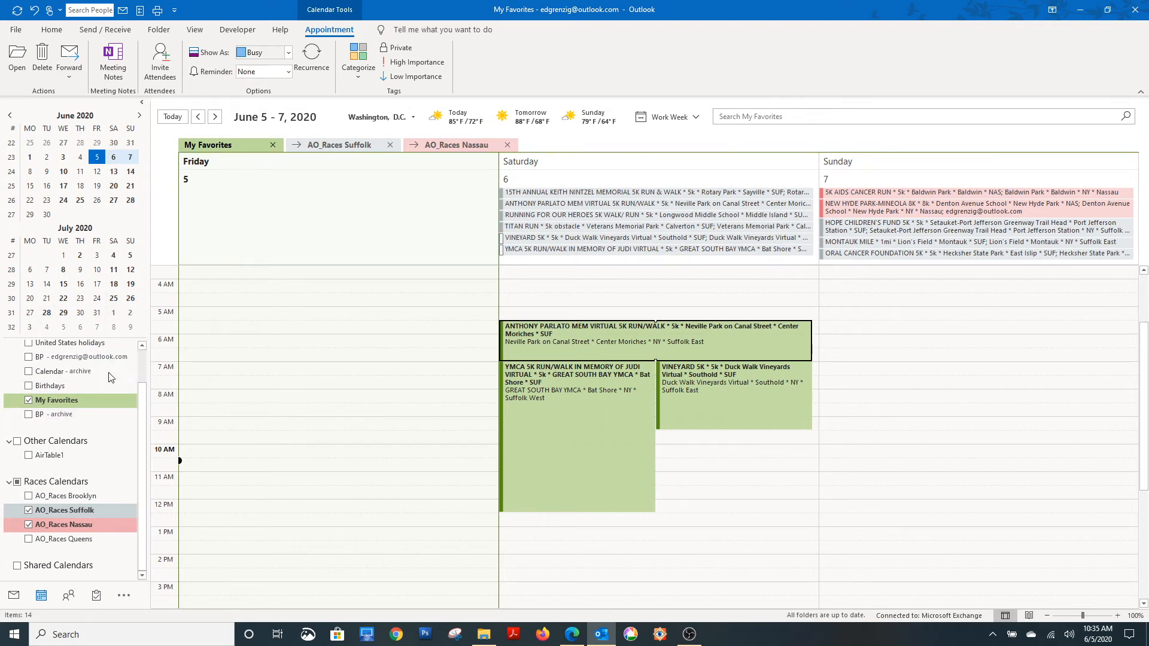
Step: Bring up the dialog for creating a new calendar folder under the archive calendar and dismiss it without creating one
{"action": "right_click", "coordinate": [72, 380]}
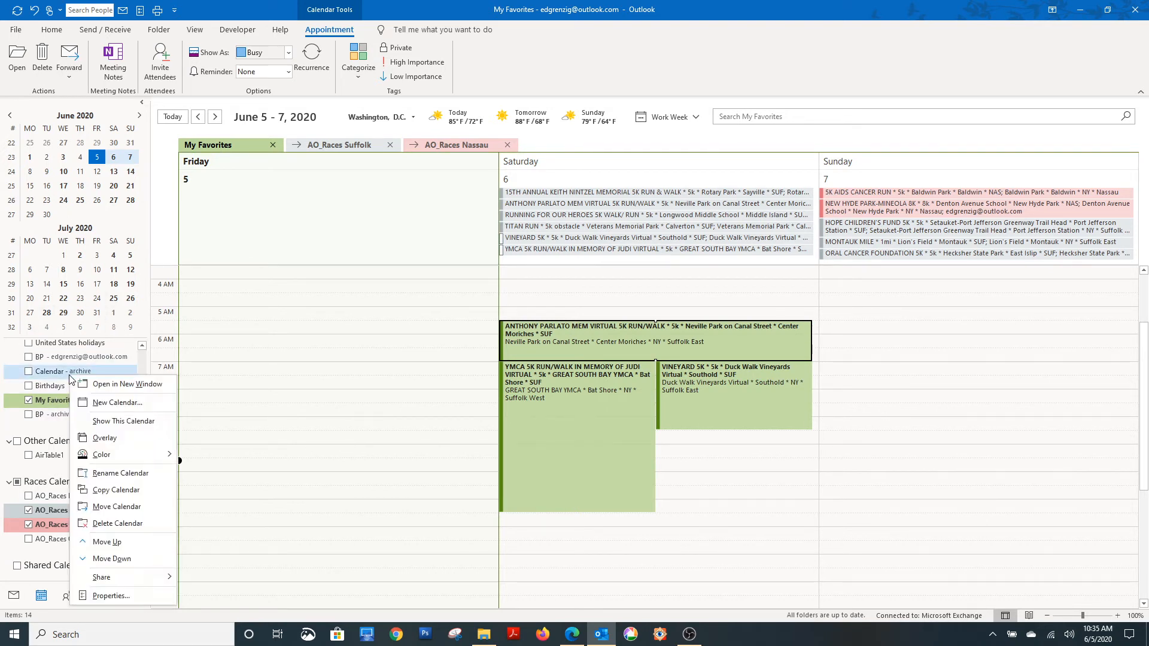
{"action": "left_click", "coordinate": [117, 403]}
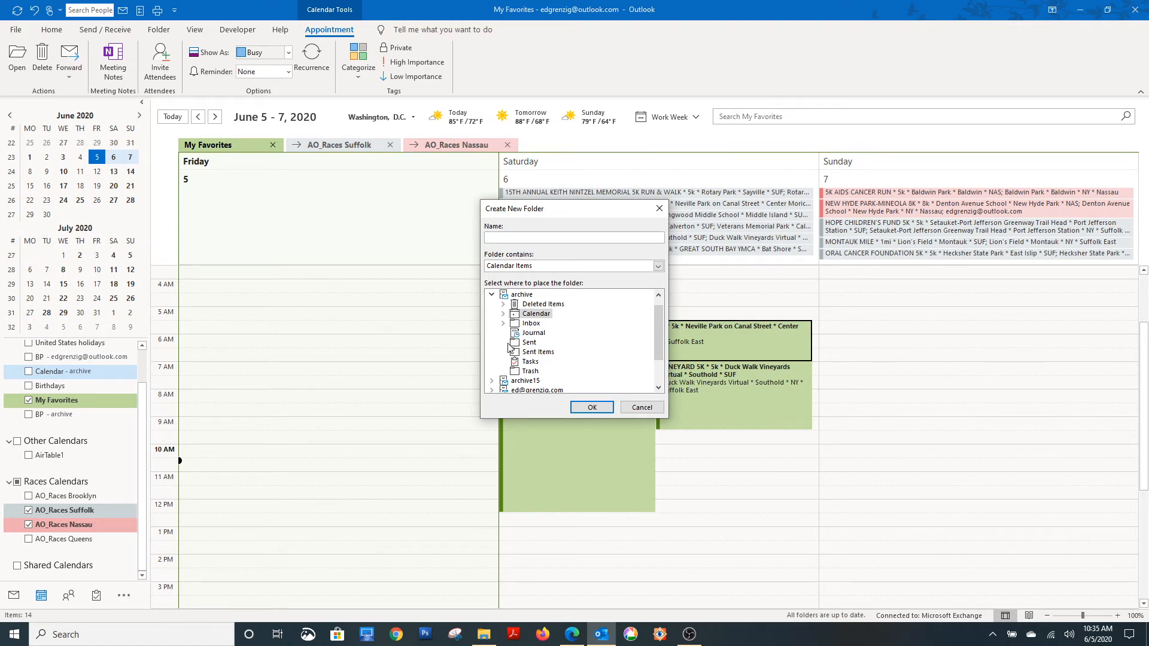
{"action": "left_click", "coordinate": [640, 409]}
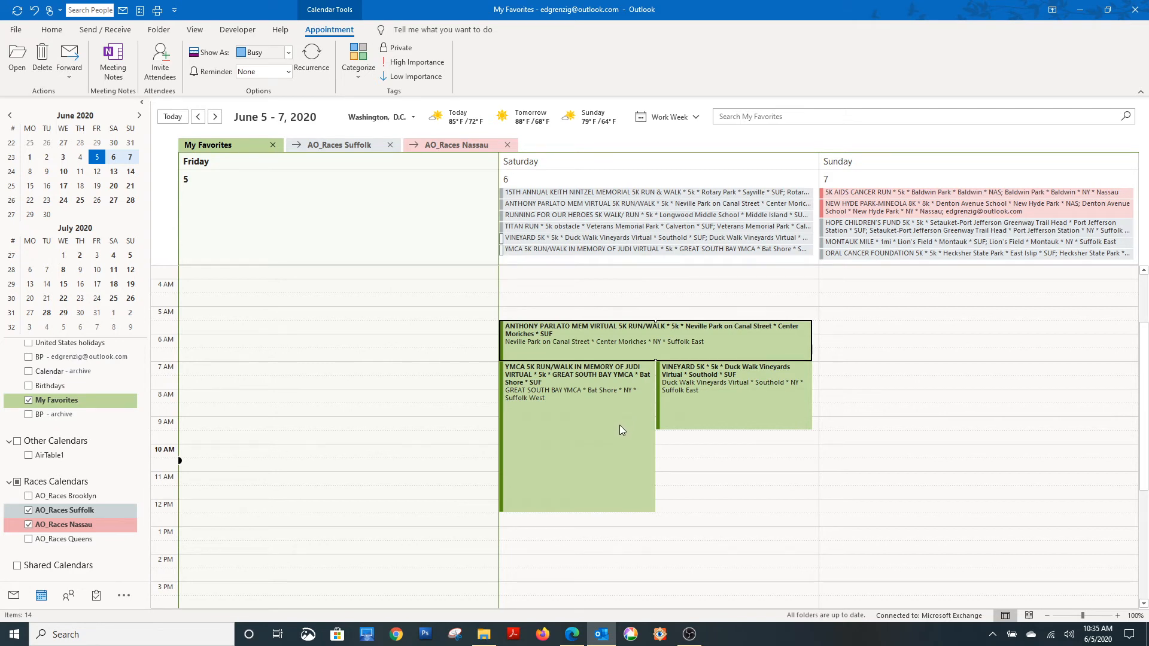
Step: View the sharing permissions of the My Favorites calendar and leave them without making changes
{"action": "right_click", "coordinate": [94, 401]}
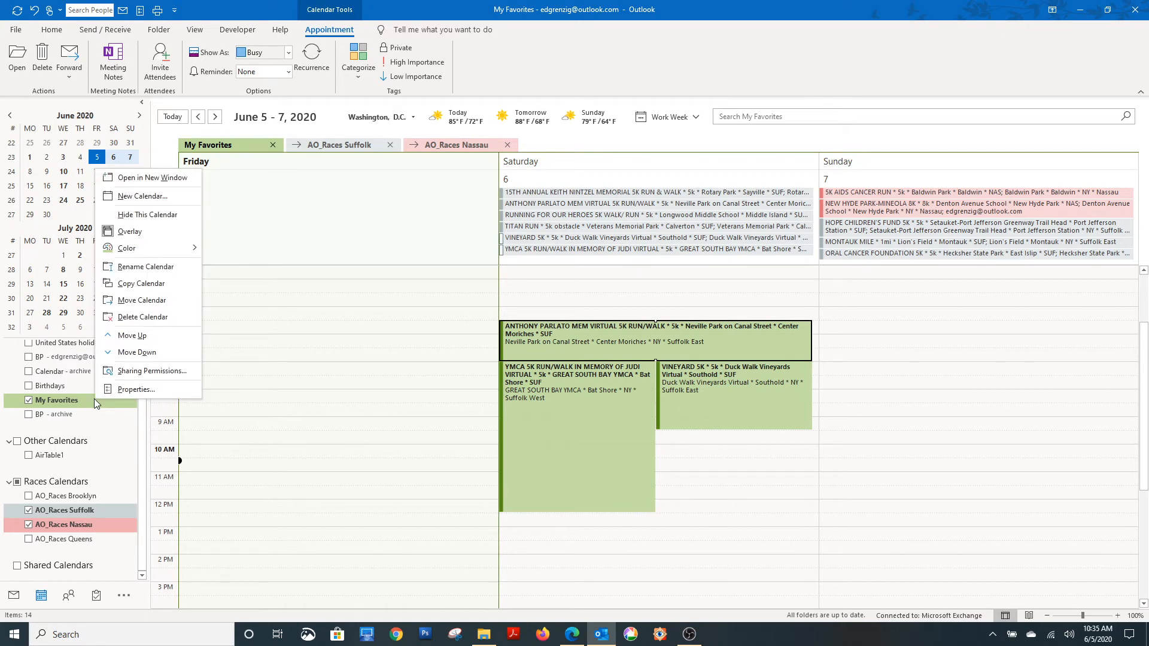
{"action": "left_click", "coordinate": [173, 374]}
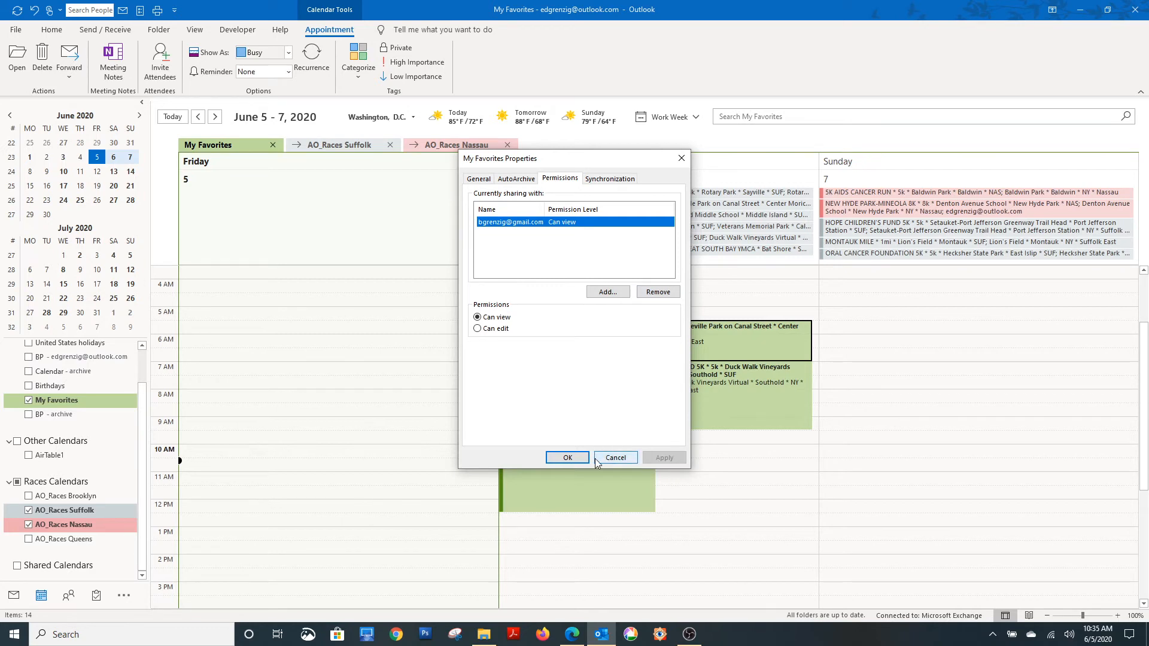
{"action": "left_click", "coordinate": [615, 459]}
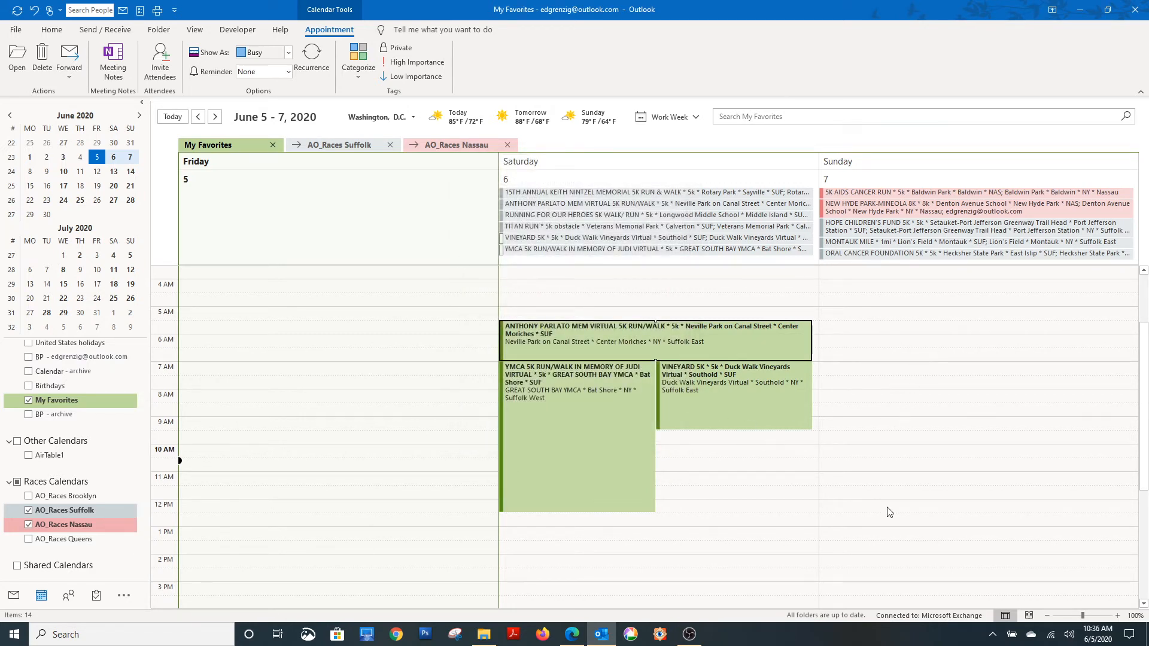
Step: Switch to the browser to view the June 2020 races in Google Calendar, then return to the Outlook calendar
{"action": "left_click", "coordinate": [571, 634]}
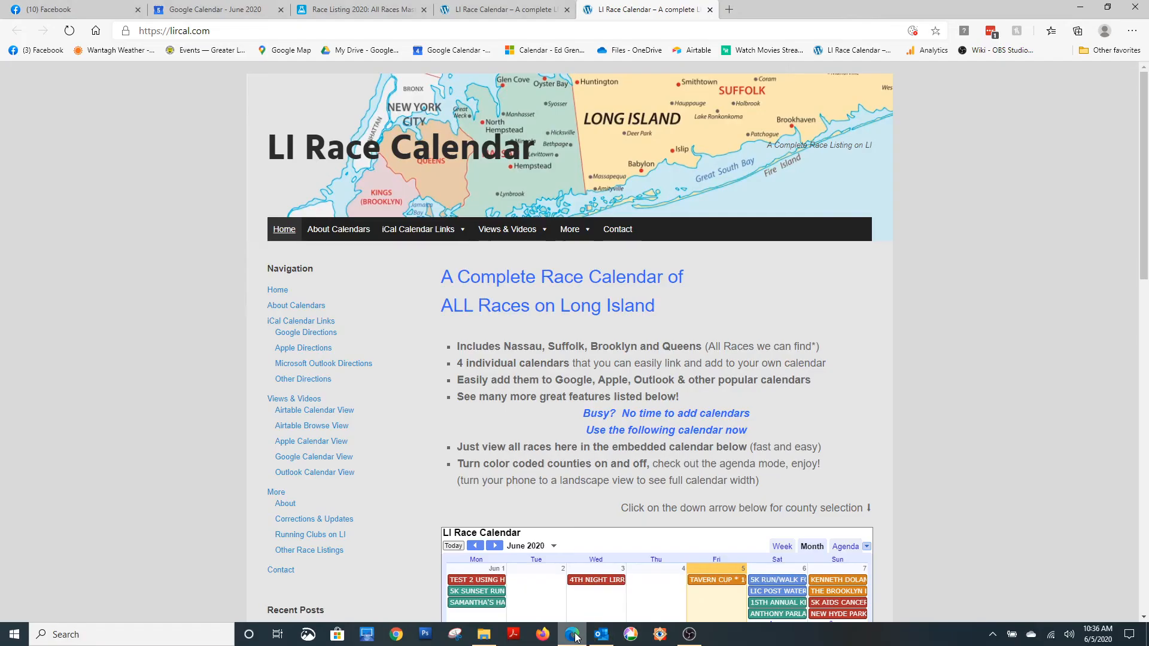
{"action": "left_click", "coordinate": [193, 19]}
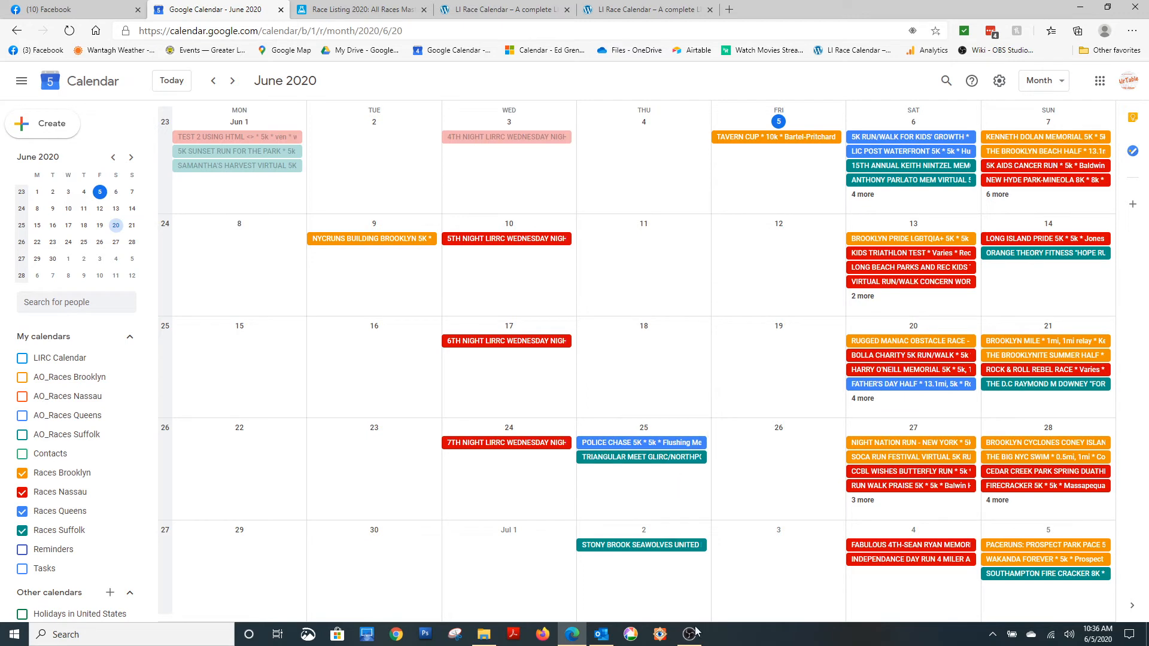
{"action": "left_click", "coordinate": [603, 640]}
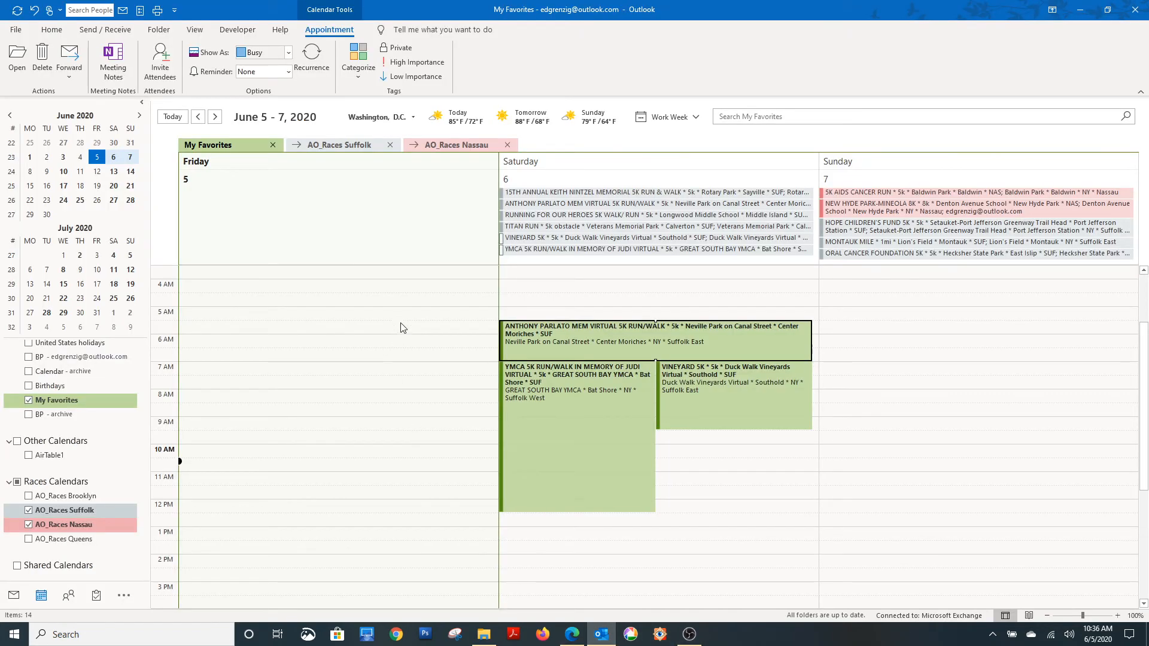
{"action": "scroll", "coordinate": [274, 410], "scroll_direction": "down", "scroll_amount": 1}
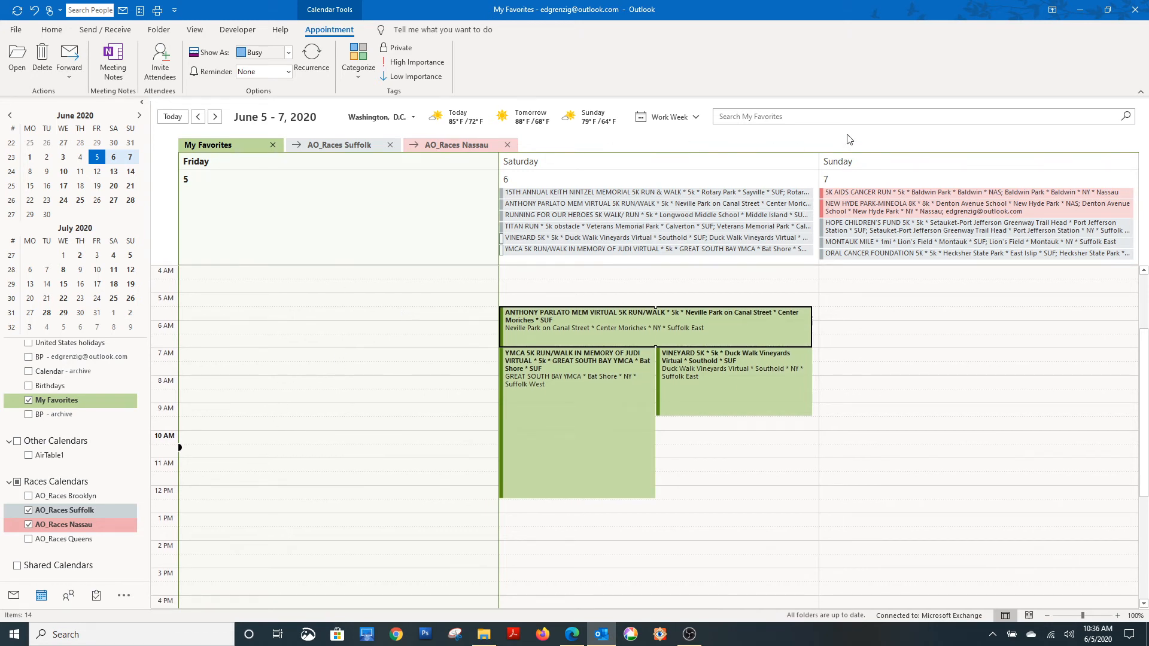
{"action": "left_click", "coordinate": [814, 115]}
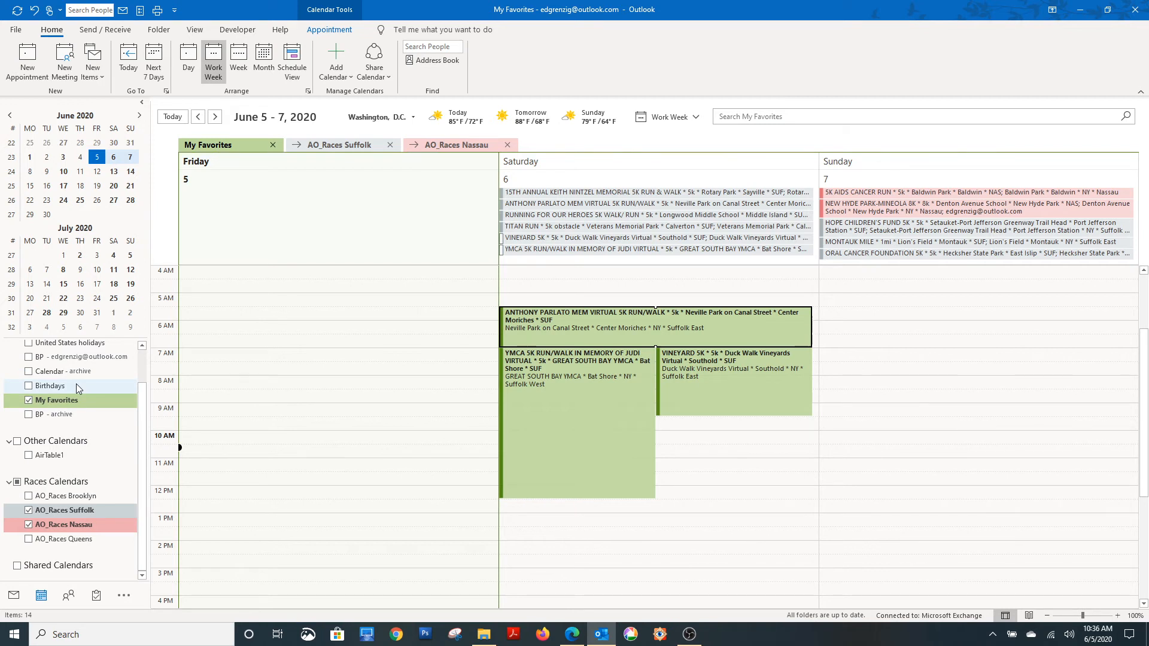
Step: Bring the AO_Races Suffolk and AO_Races Nassau calendars forward in turn, and add AO_Races Brooklyn and AO_Races Queens to the overlay
{"action": "left_click", "coordinate": [344, 149]}
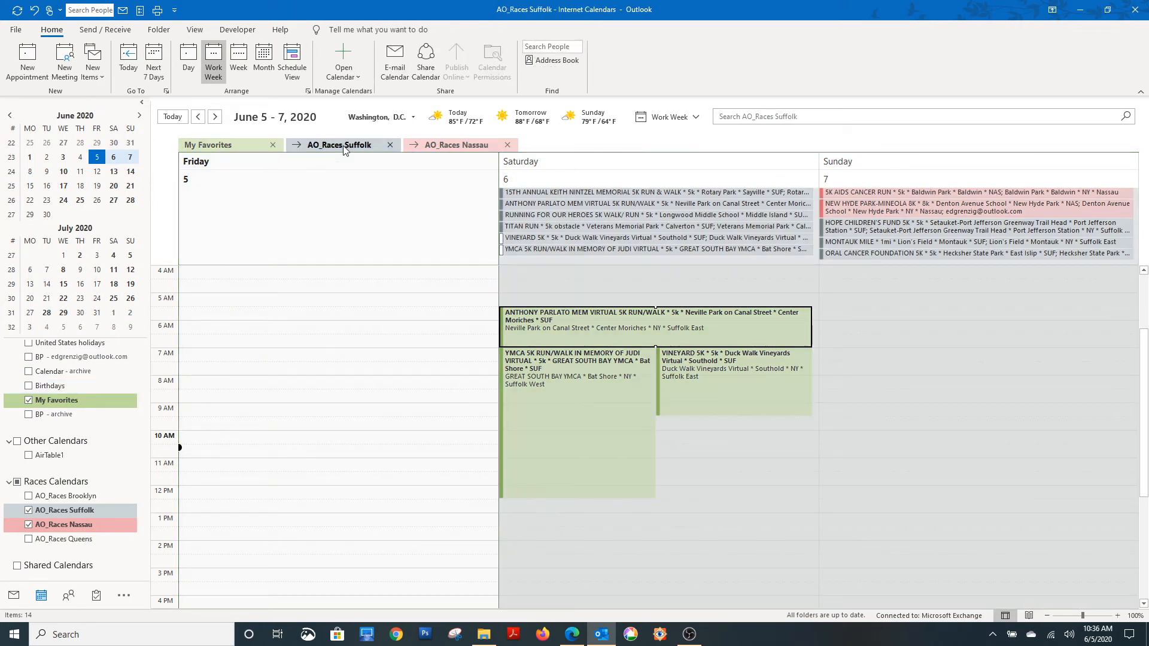
{"action": "scroll", "coordinate": [326, 154], "scroll_direction": "up", "scroll_amount": 1}
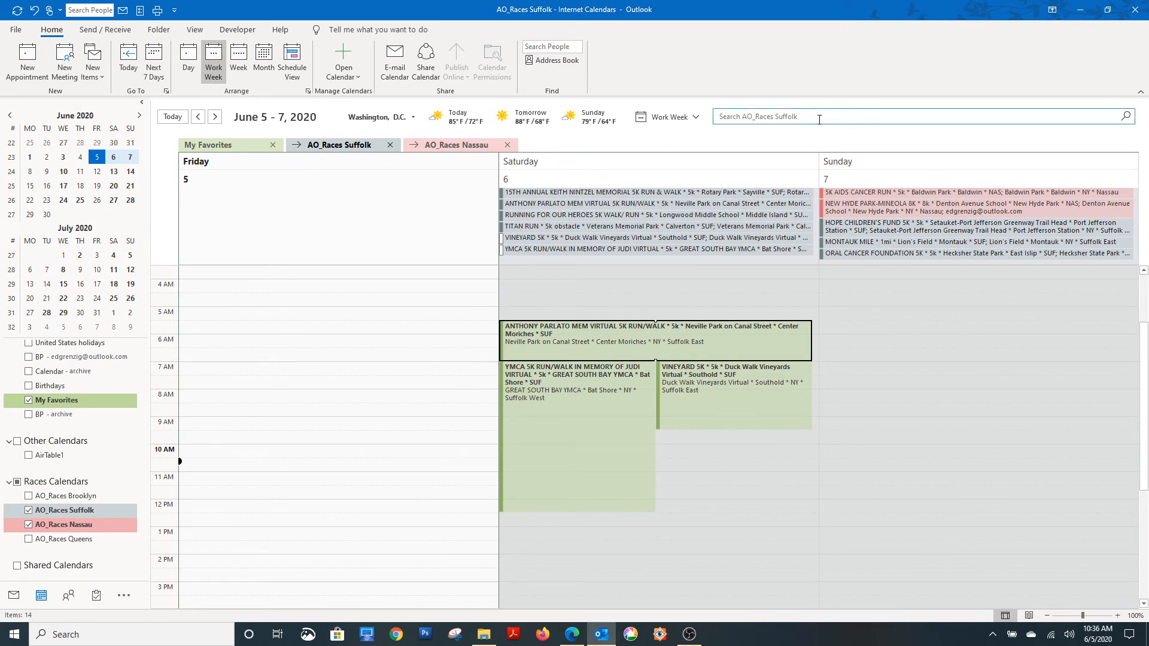
{"action": "left_click", "coordinate": [450, 147]}
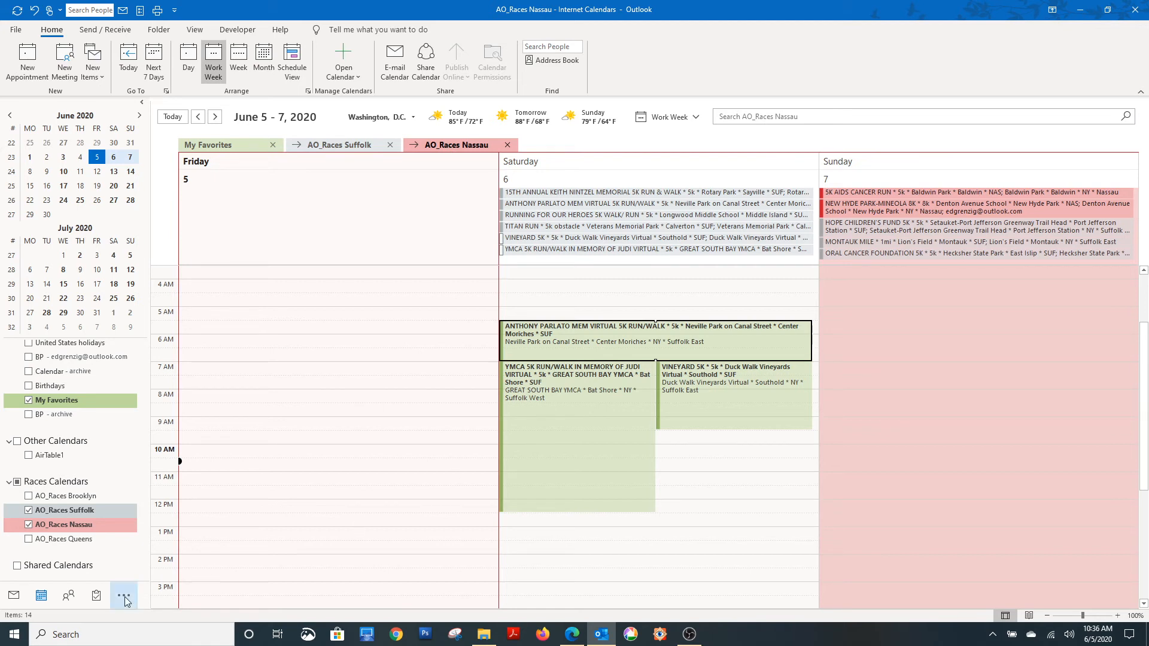
{"action": "left_click", "coordinate": [74, 499]}
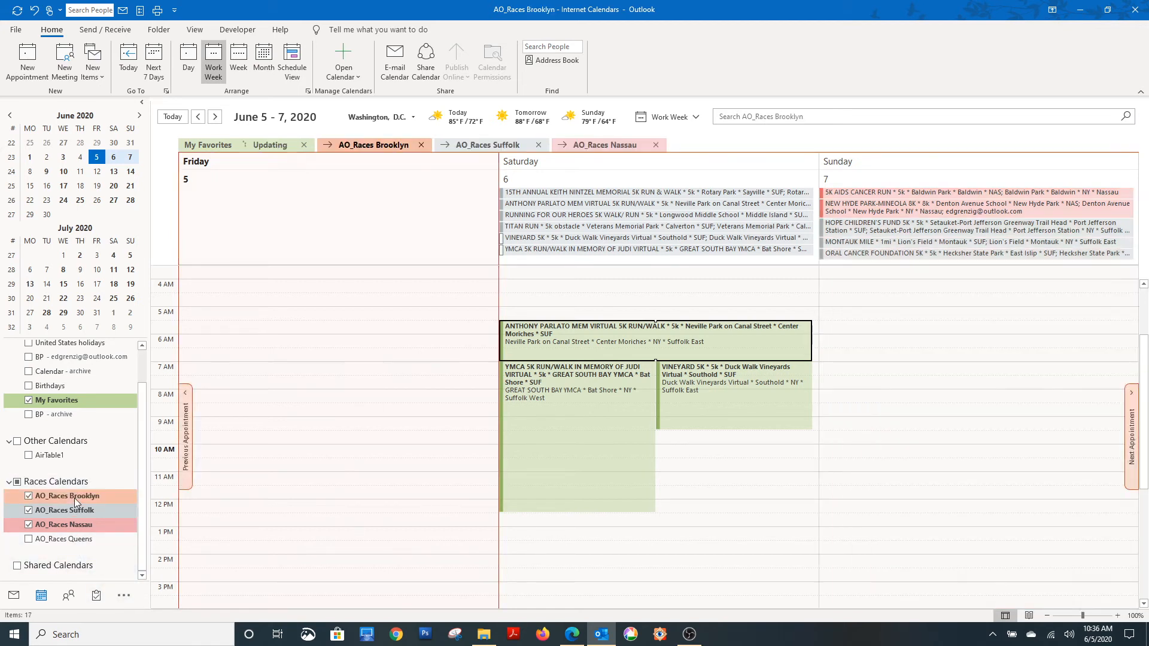
{"action": "left_click", "coordinate": [77, 540]}
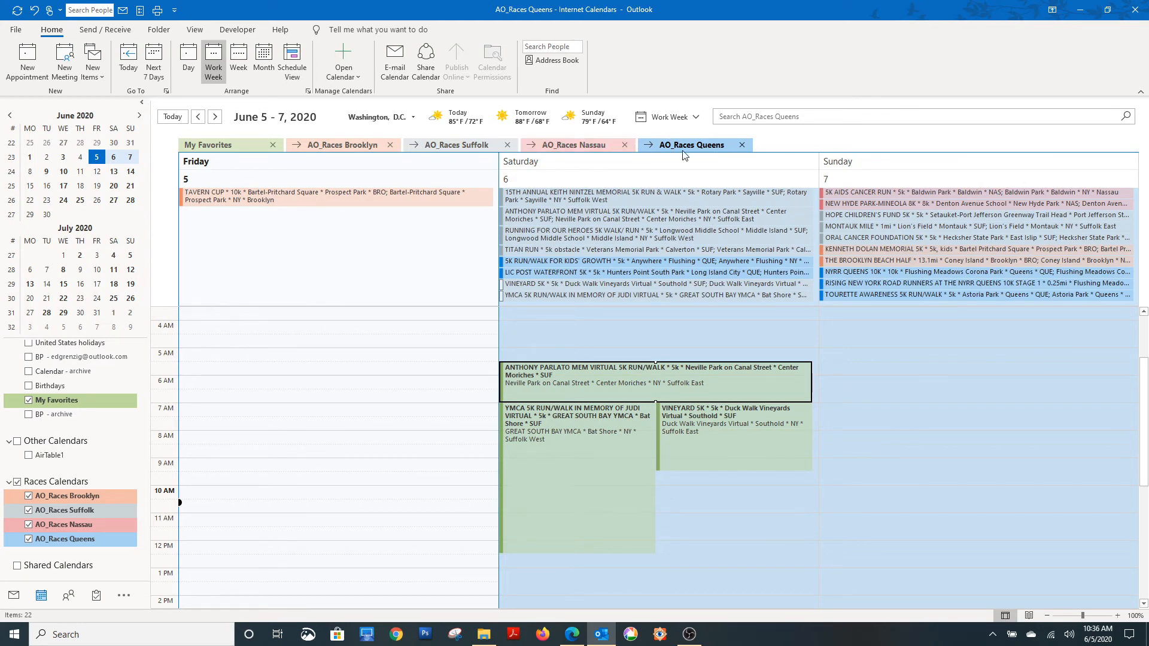
Step: Search the AO_Races Queens calendar for "run" and leave the results by displaying only the AO_Races Brooklyn calendar
{"action": "left_click", "coordinate": [731, 116]}
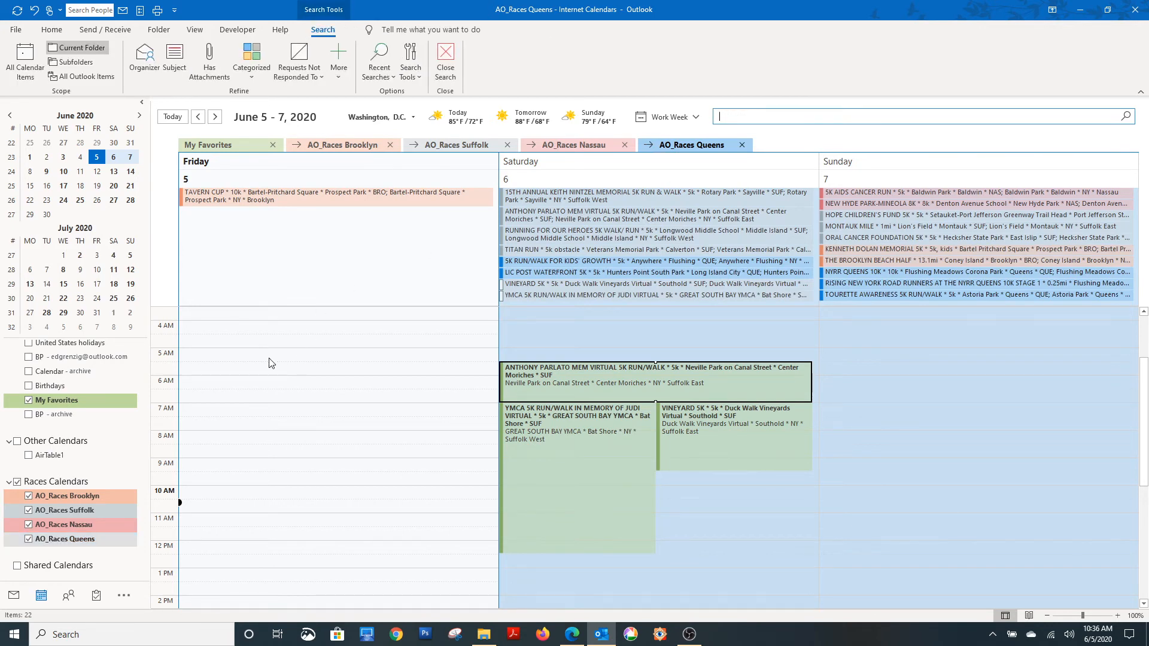
{"action": "type", "text": "run"}
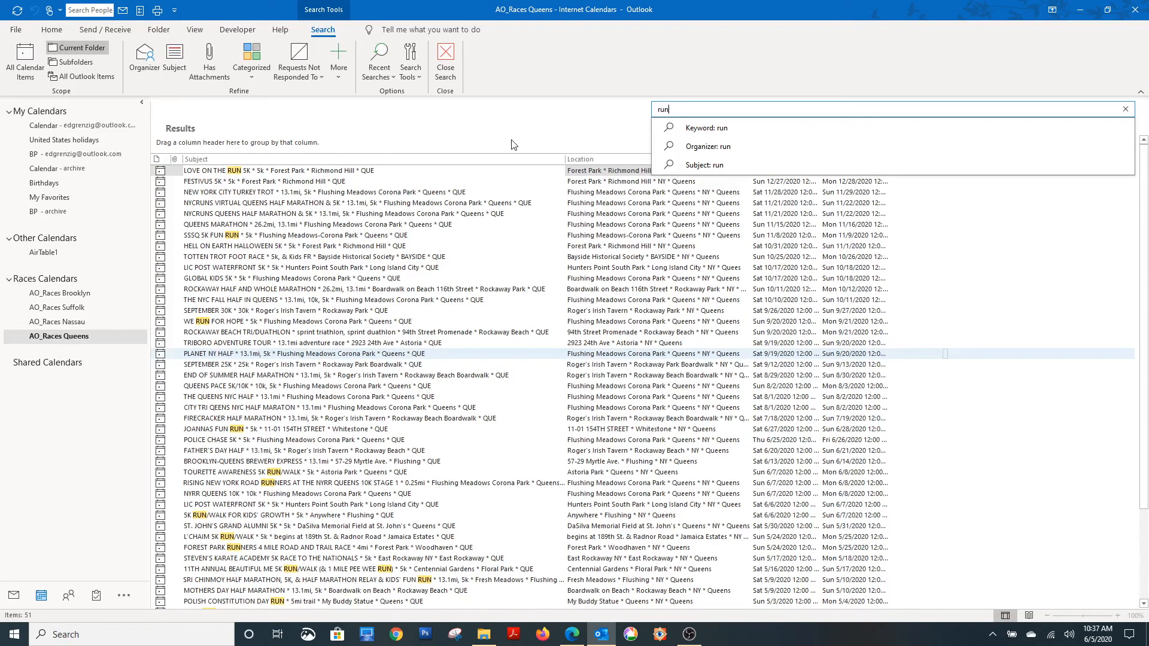
{"action": "left_click", "coordinate": [80, 295]}
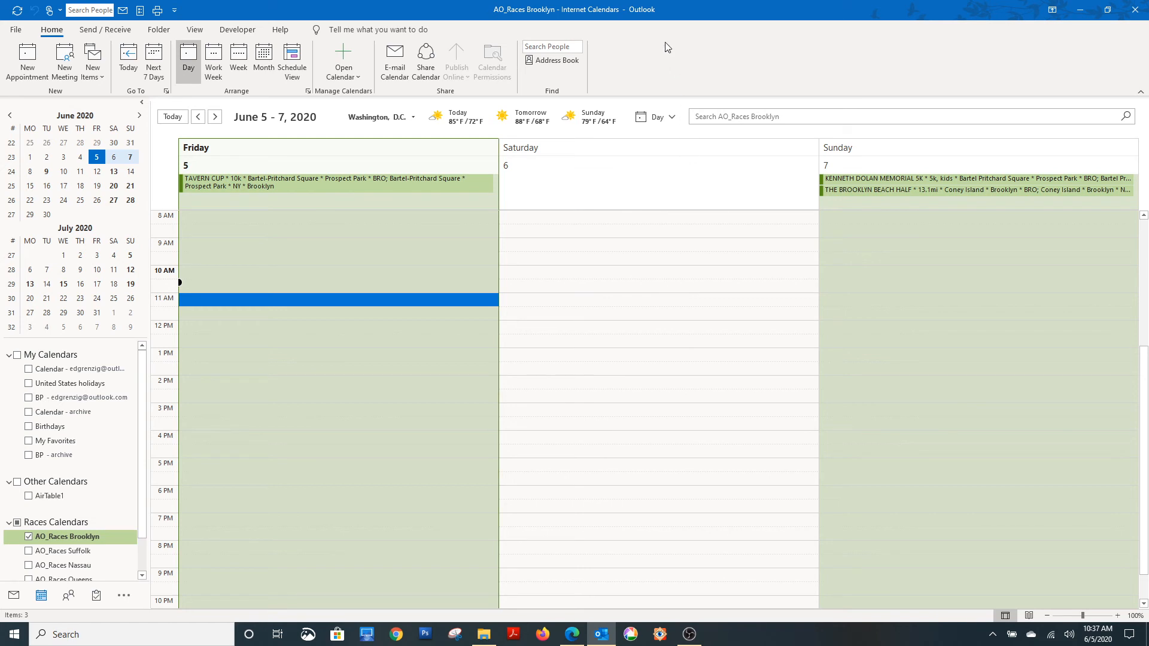
Step: Review the search options in the Outlook settings and close them without making changes
{"action": "left_click", "coordinate": [195, 31]}
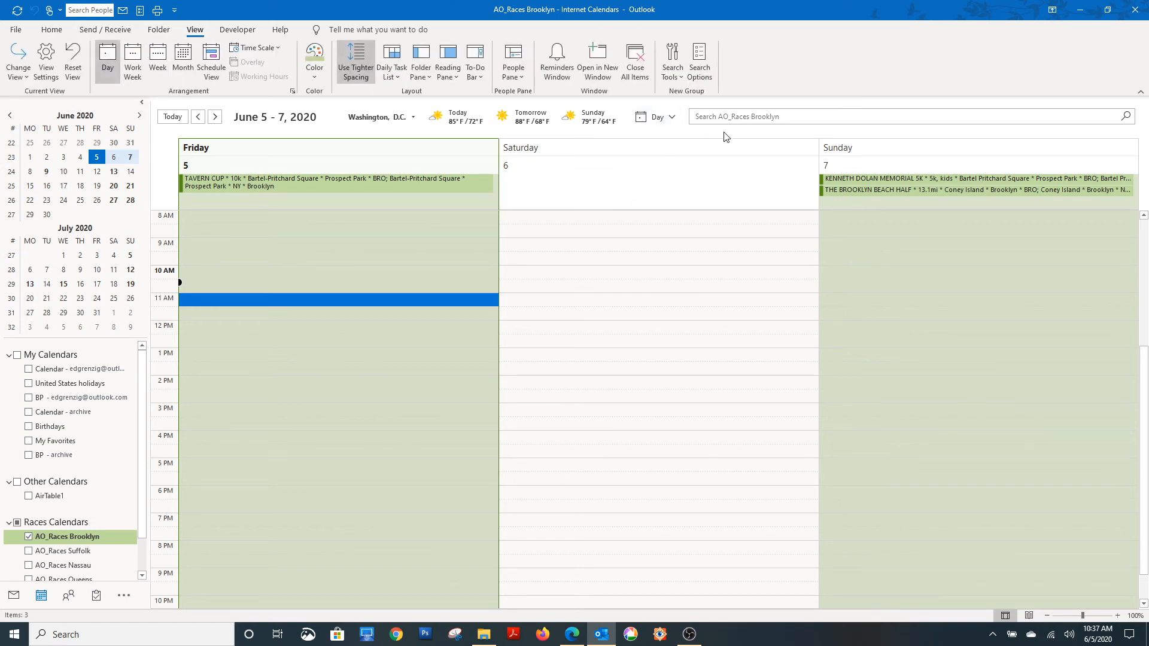
{"action": "left_click", "coordinate": [678, 68]}
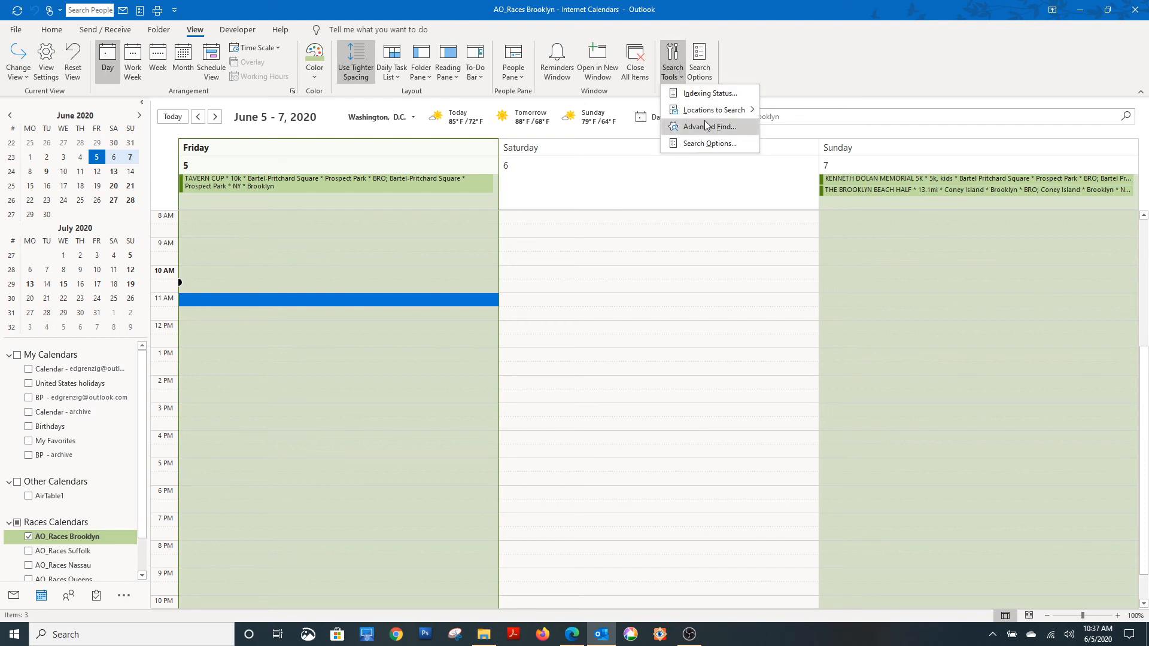
{"action": "left_click", "coordinate": [708, 144]}
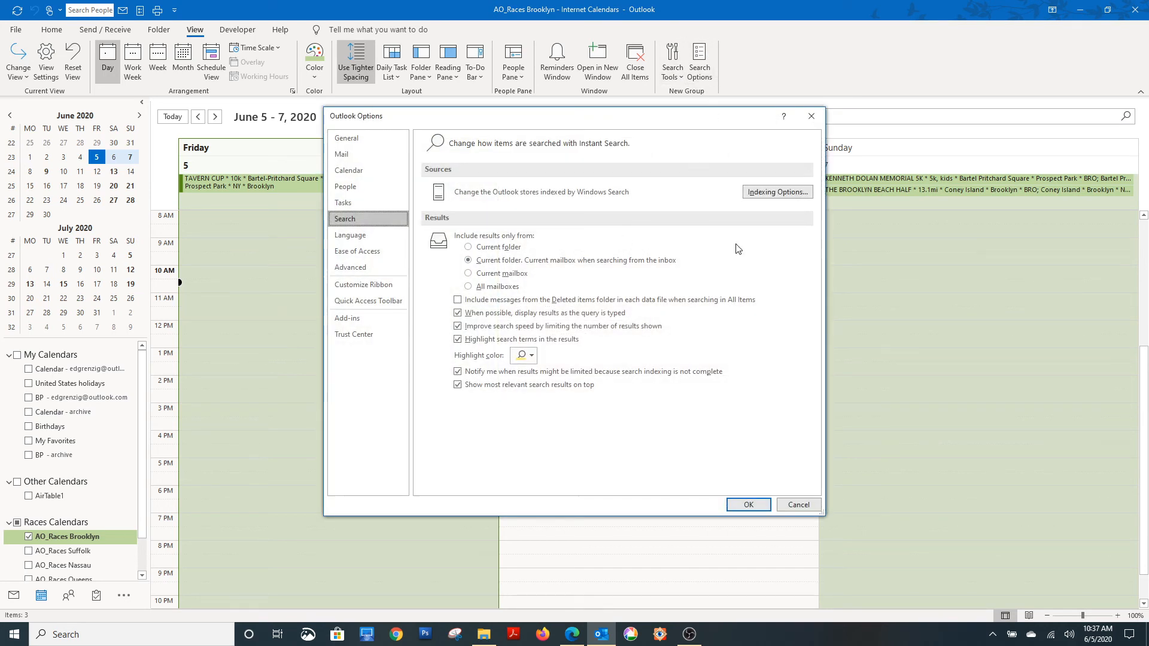
{"action": "left_click", "coordinate": [746, 505]}
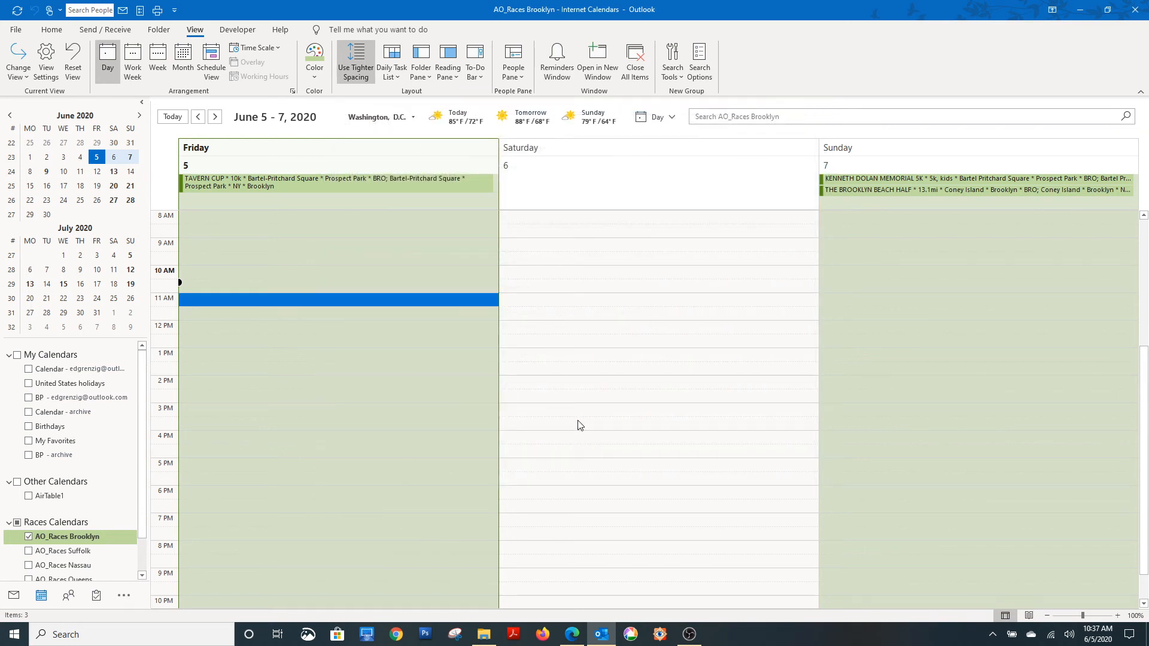
Step: Open the Tavern Cup 10k event on Friday, June 5 in the Brooklyn calendar to view its details, and close it
{"action": "left_click", "coordinate": [801, 116]}
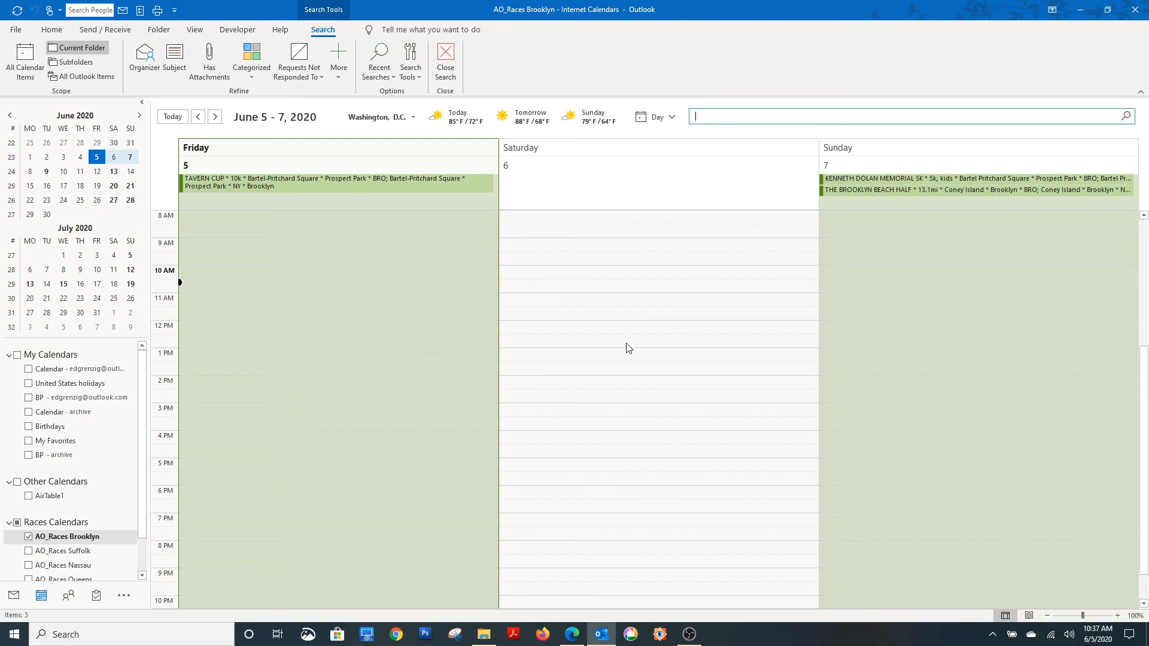
{"action": "scroll", "coordinate": [598, 376], "scroll_direction": "up", "scroll_amount": 1}
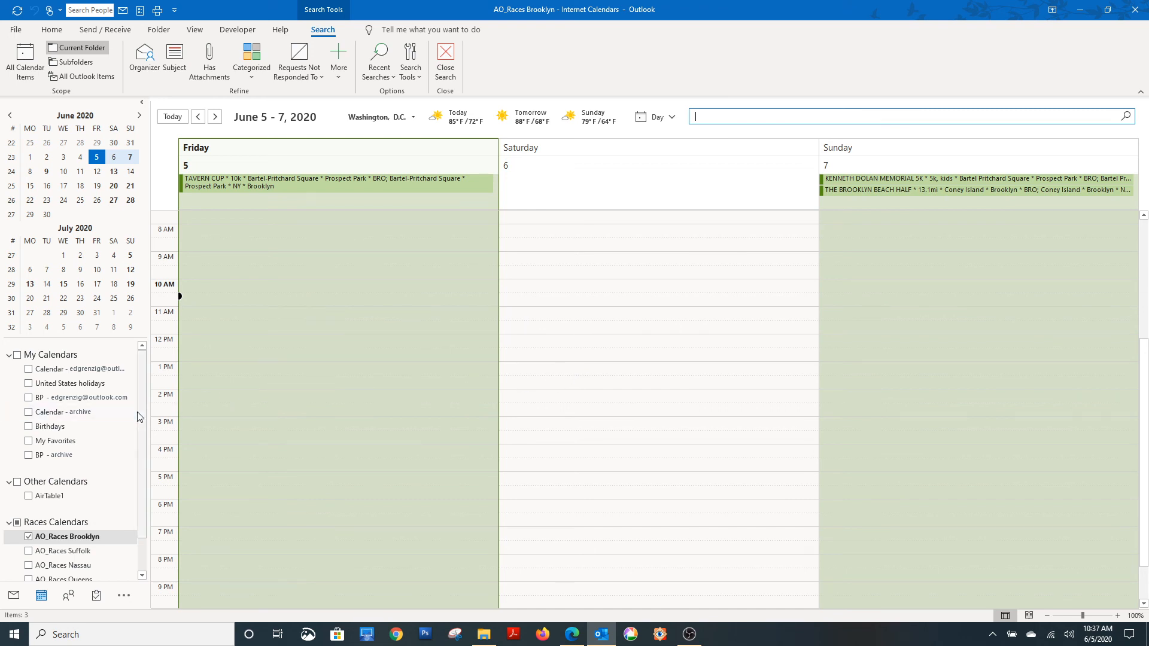
{"action": "scroll", "coordinate": [125, 488], "scroll_direction": "down", "scroll_amount": 1}
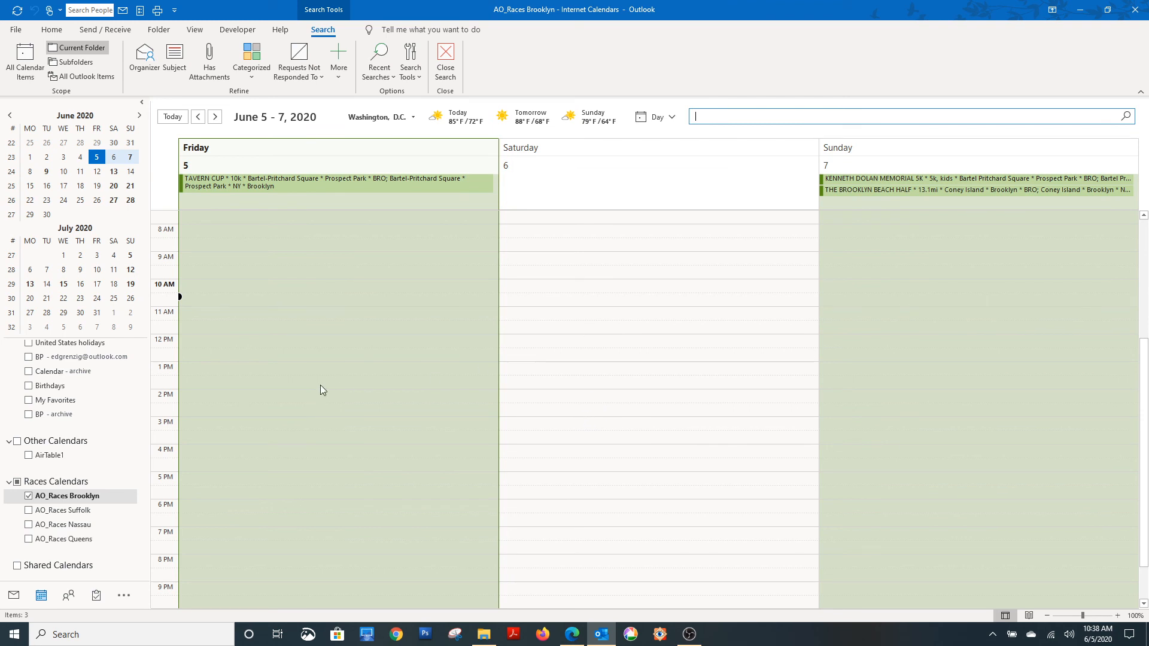
{"action": "left_click", "coordinate": [219, 182]}
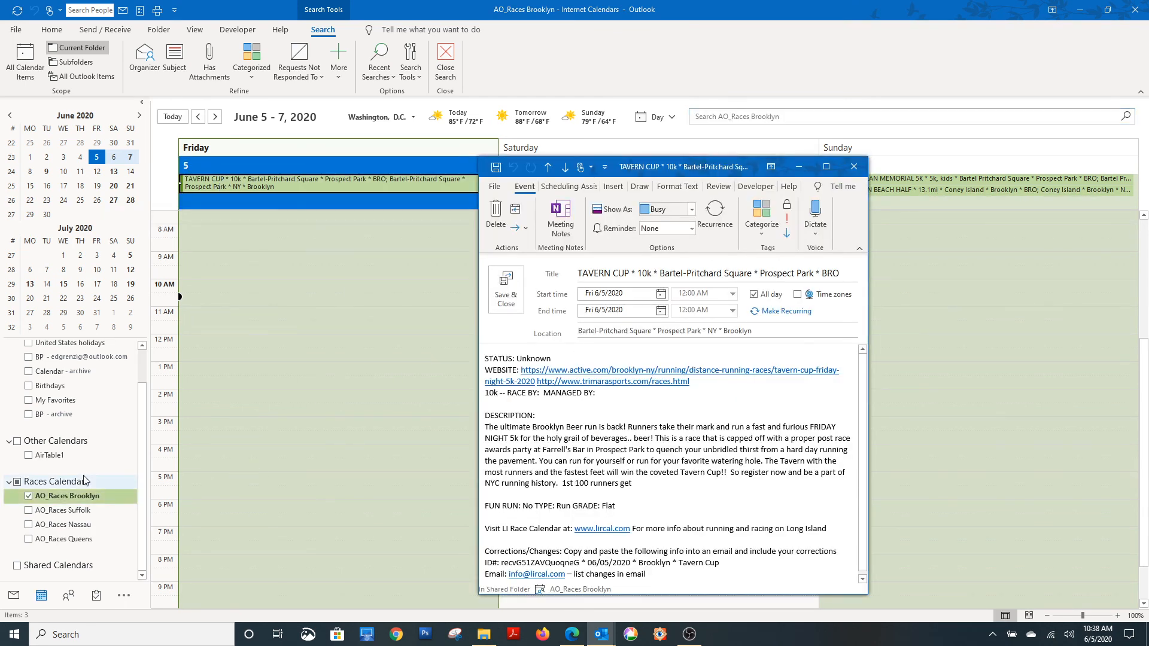
{"action": "left_click", "coordinate": [860, 173]}
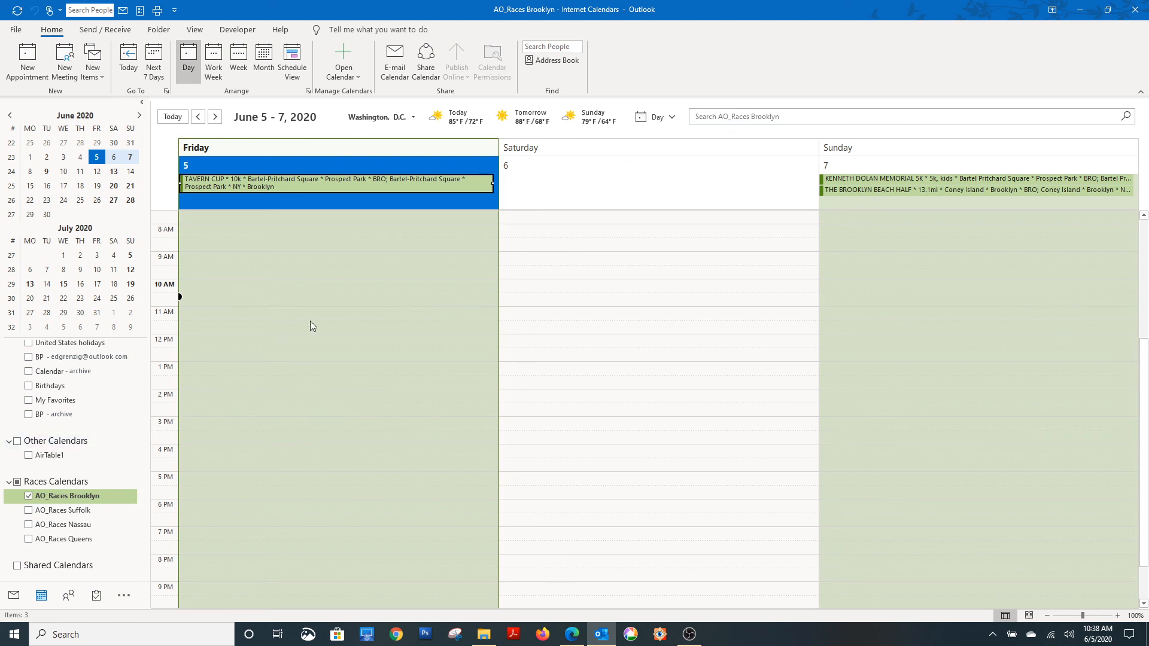
Step: Display My Favorites together with the AO_Races Brooklyn calendar and view Saturday's early-morning favorite races
{"action": "left_click", "coordinate": [52, 403]}
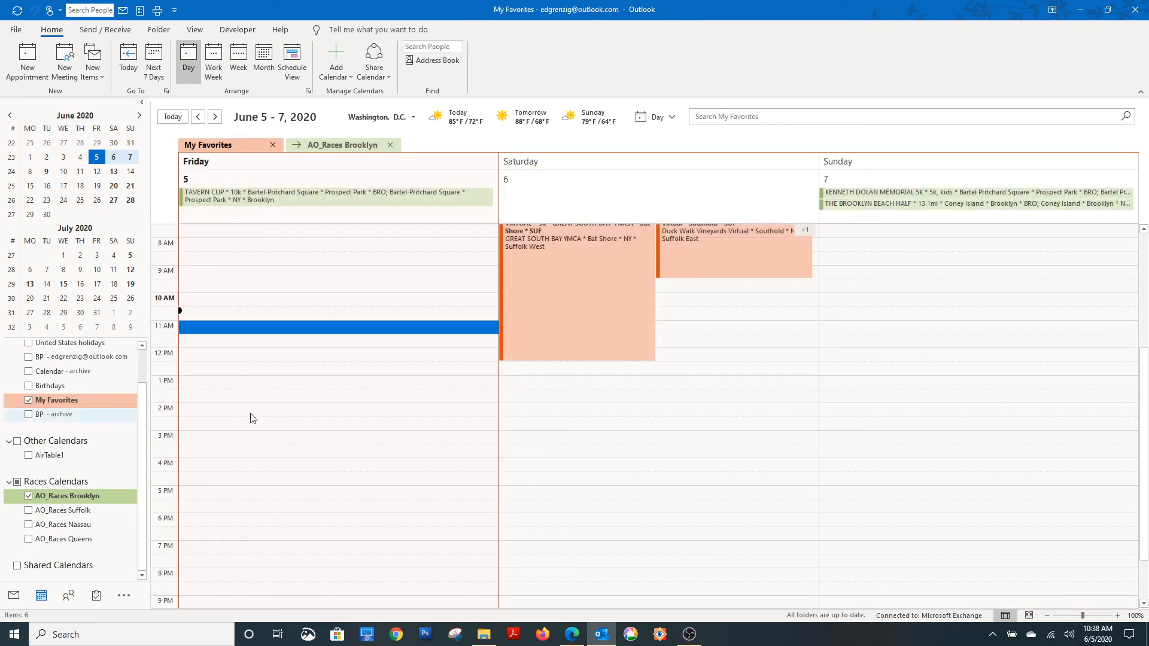
{"action": "scroll", "coordinate": [380, 385], "scroll_direction": "up", "scroll_amount": 2}
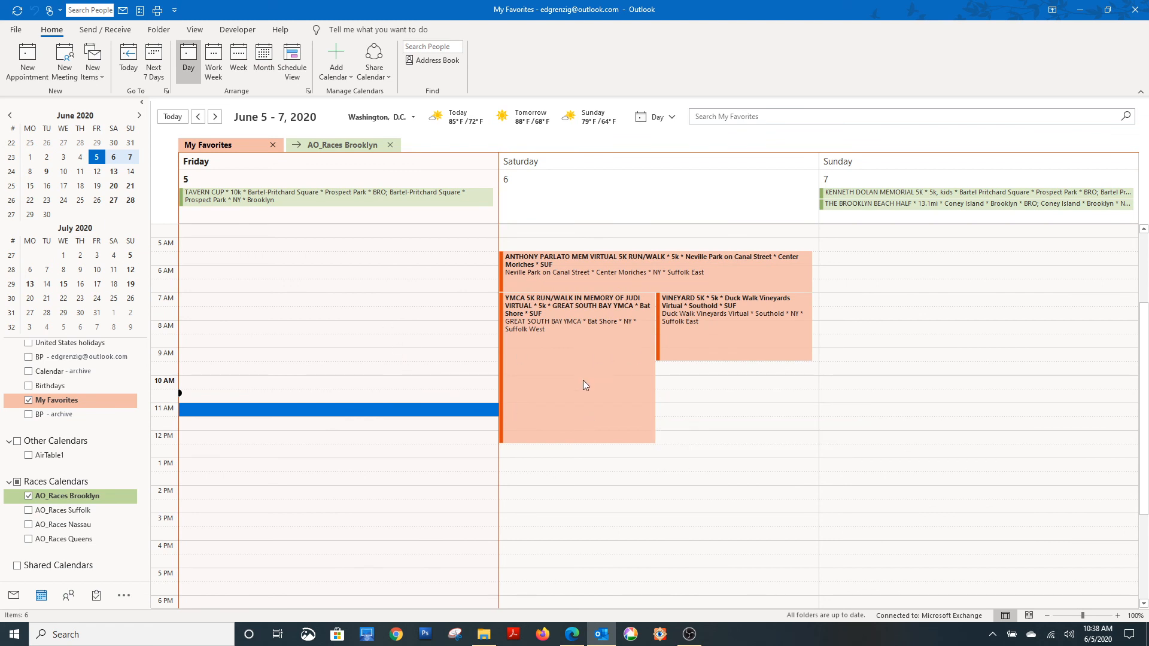
{"action": "mouse_move", "coordinate": [570, 398]}
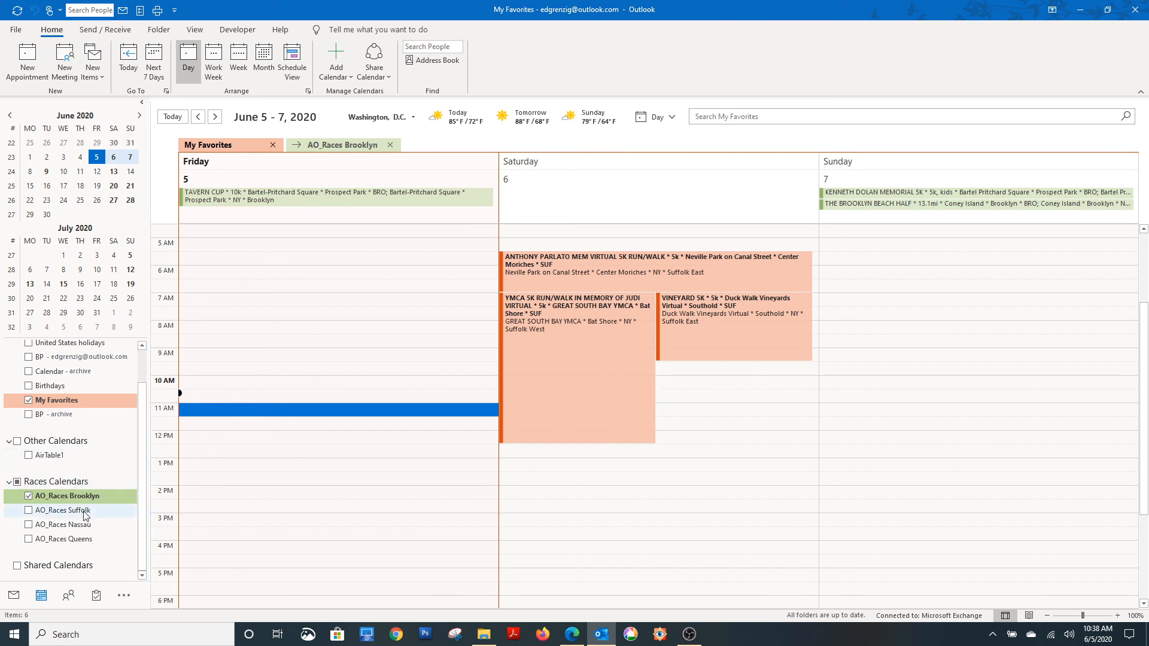
{"action": "left_click", "coordinate": [361, 356]}
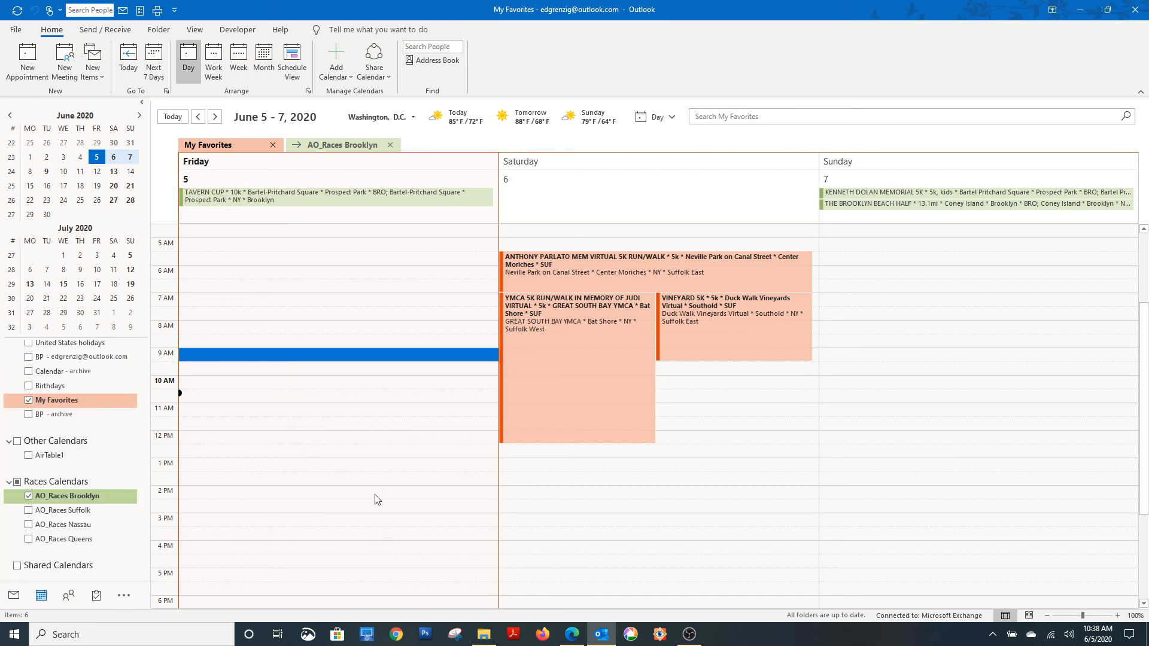